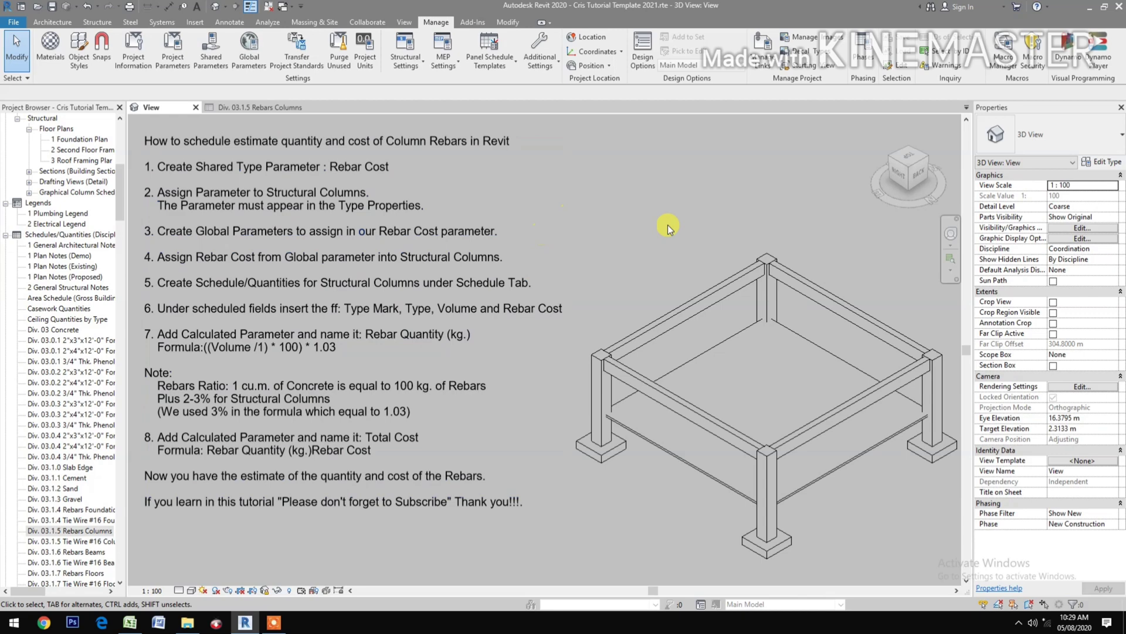
Step: Create a Currency-type shared parameter named Rebar Cost and save the shared parameters
{"action": "left_click", "coordinate": [224, 70]}
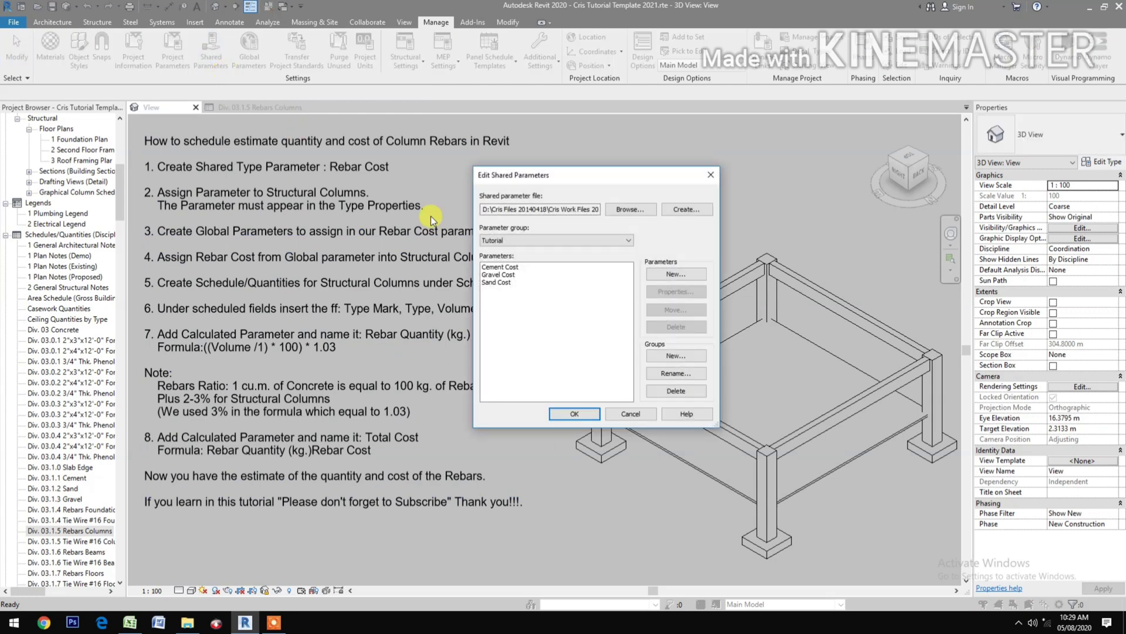
{"action": "left_click", "coordinate": [661, 272]}
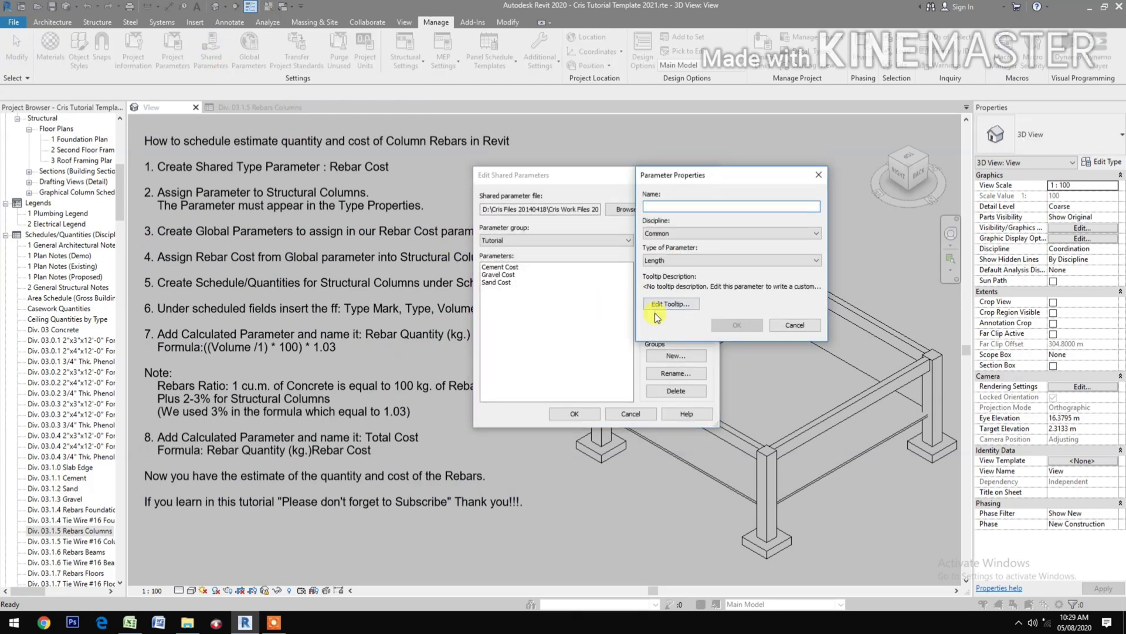
{"action": "type", "text": "Re"}
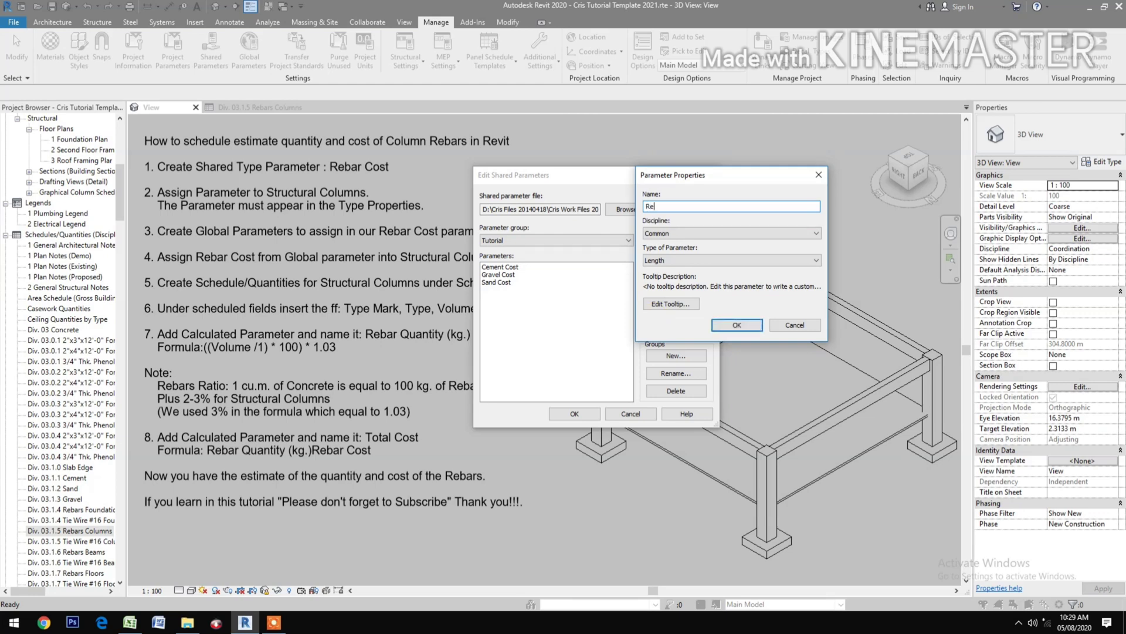
{"action": "type", "text": "bar C"}
{"action": "type", "text": "ost"}
{"action": "left_click", "coordinate": [755, 259]}
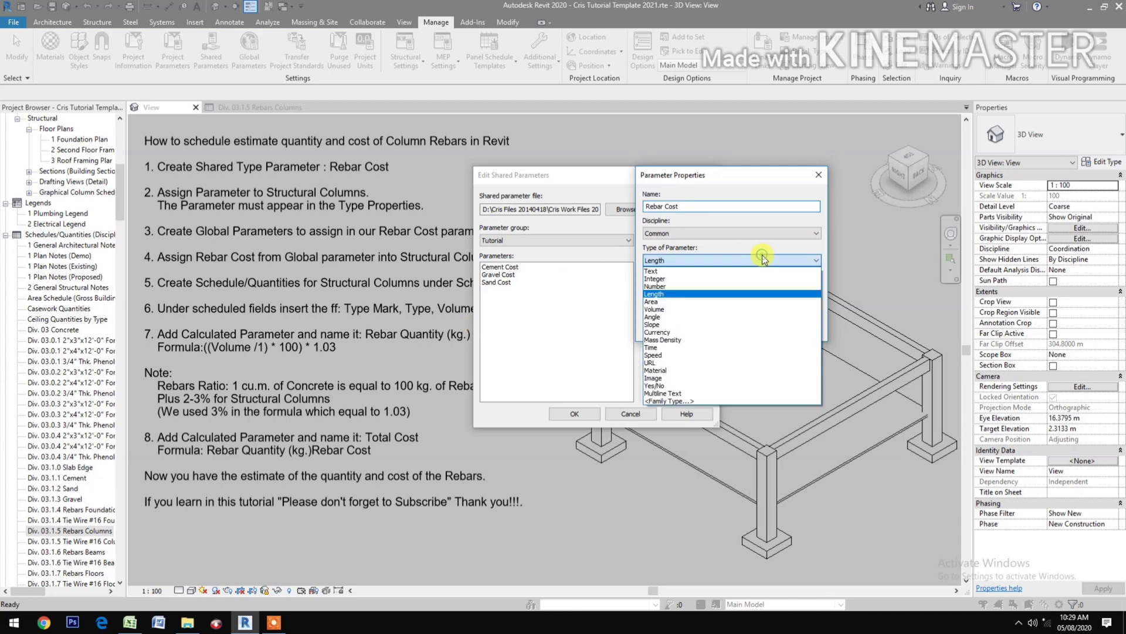
{"action": "left_click", "coordinate": [657, 331]}
{"action": "left_click", "coordinate": [734, 327]}
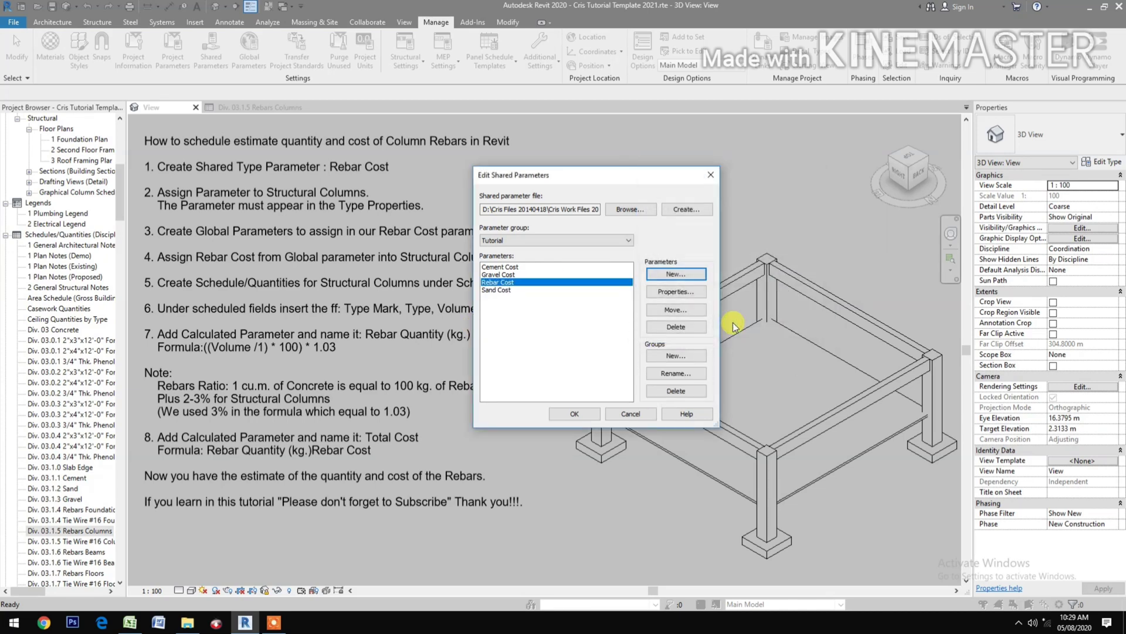
{"action": "left_click", "coordinate": [573, 413]}
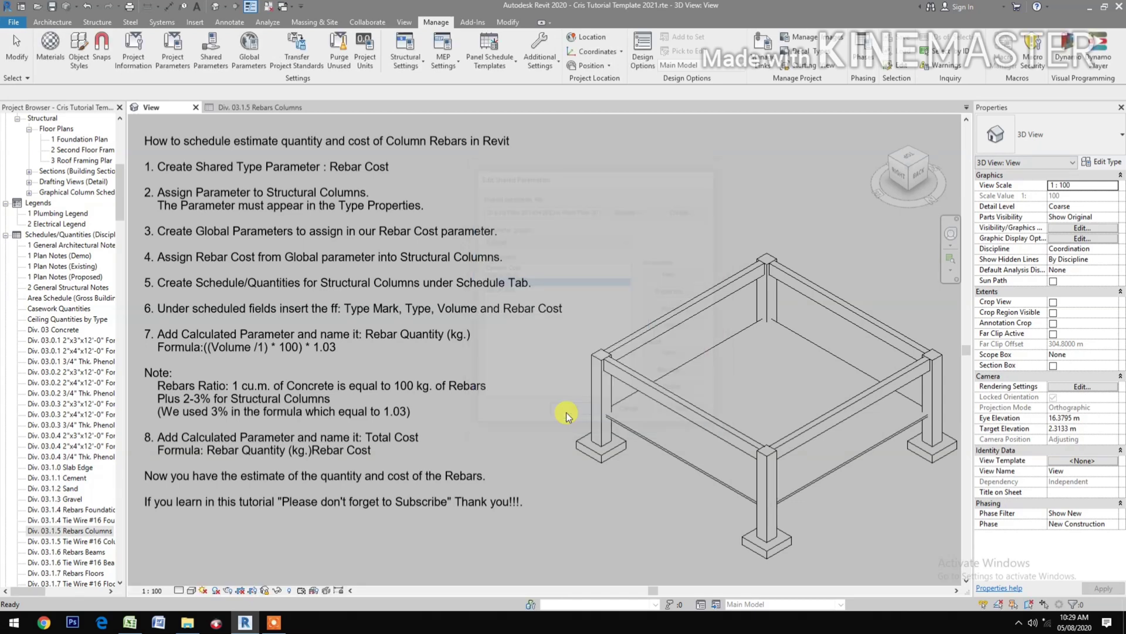
Step: Start a new project parameter using the Rebar Cost shared parameter
{"action": "left_click", "coordinate": [173, 59]}
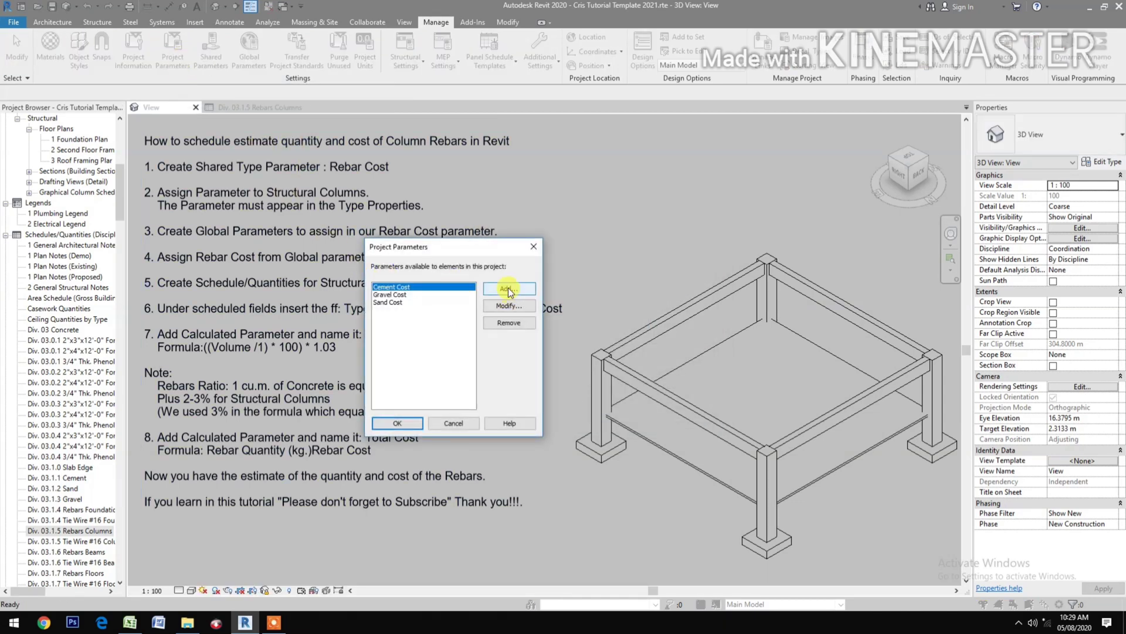
{"action": "left_click", "coordinate": [508, 289]}
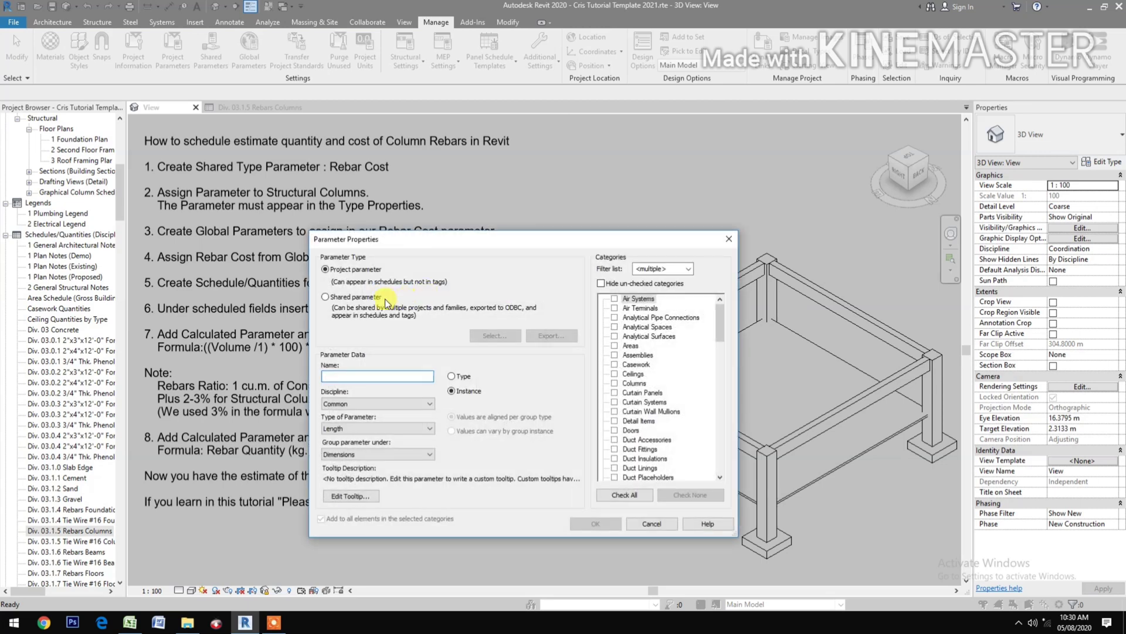
{"action": "left_click", "coordinate": [331, 300]}
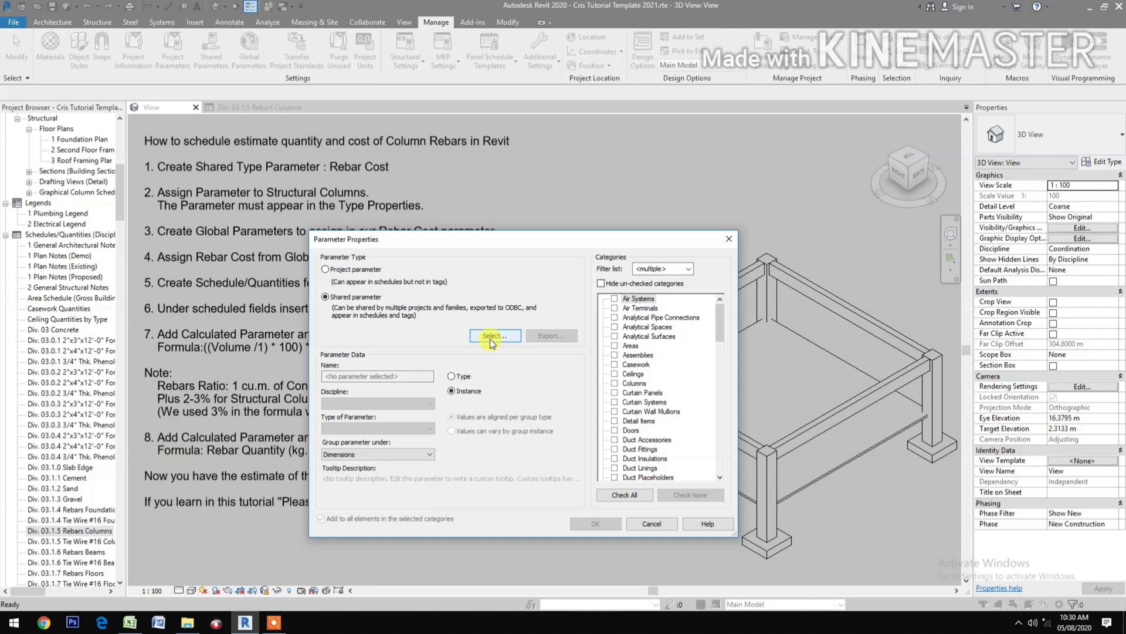
{"action": "left_click", "coordinate": [491, 338]}
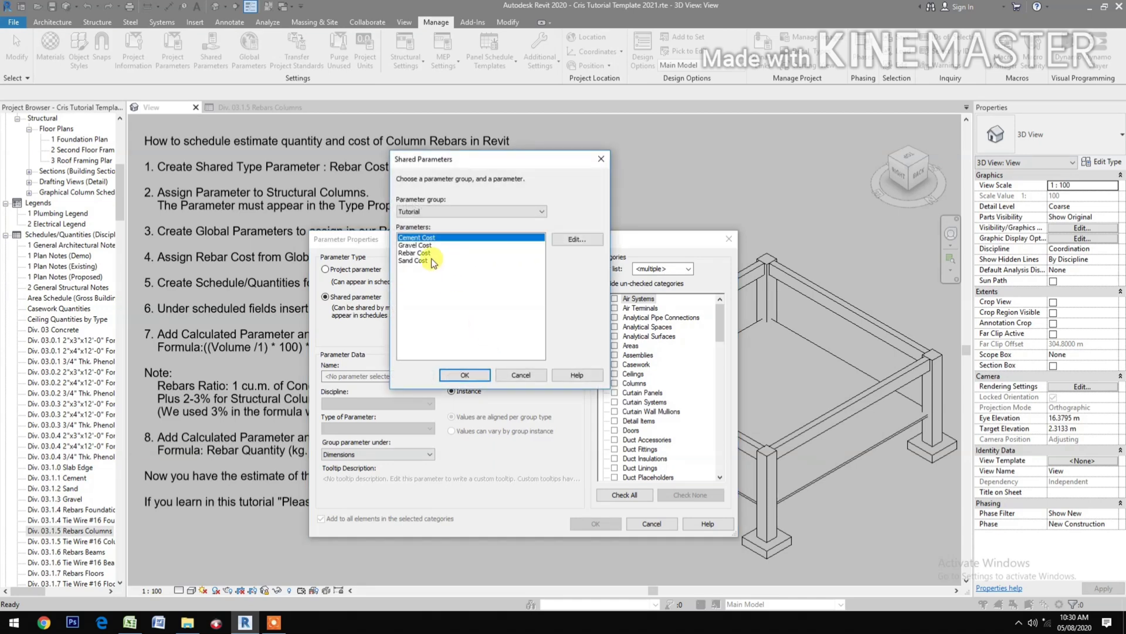
{"action": "left_click", "coordinate": [415, 253]}
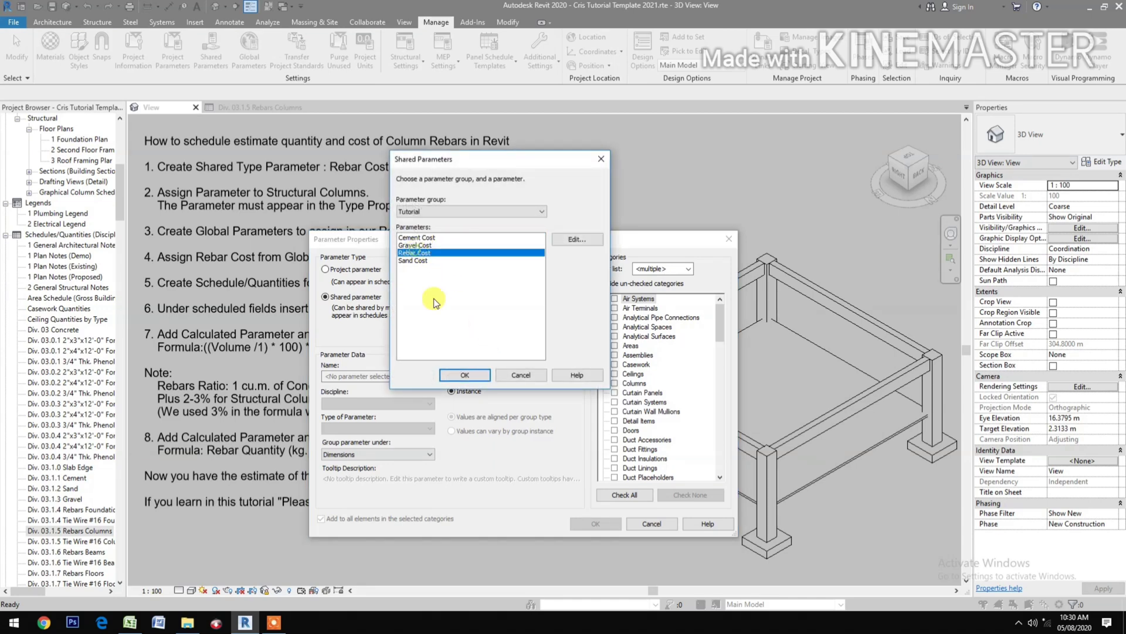
{"action": "left_click", "coordinate": [455, 376]}
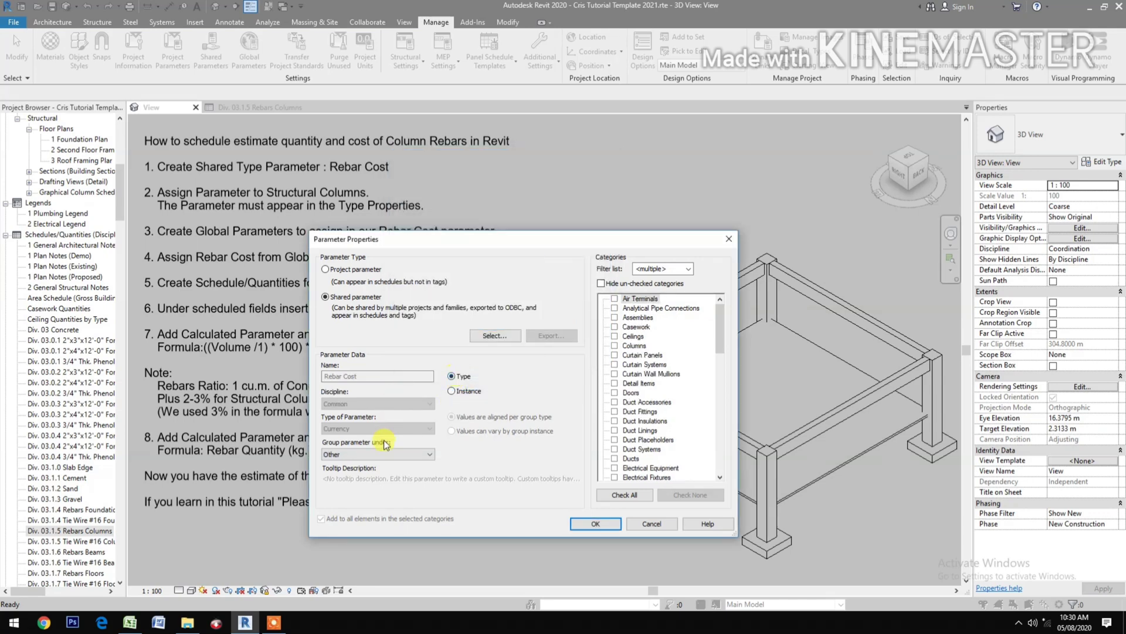
Step: Group Rebar Cost under Identity Data, assign it to Structural Columns, and confirm
{"action": "left_click", "coordinate": [376, 456]}
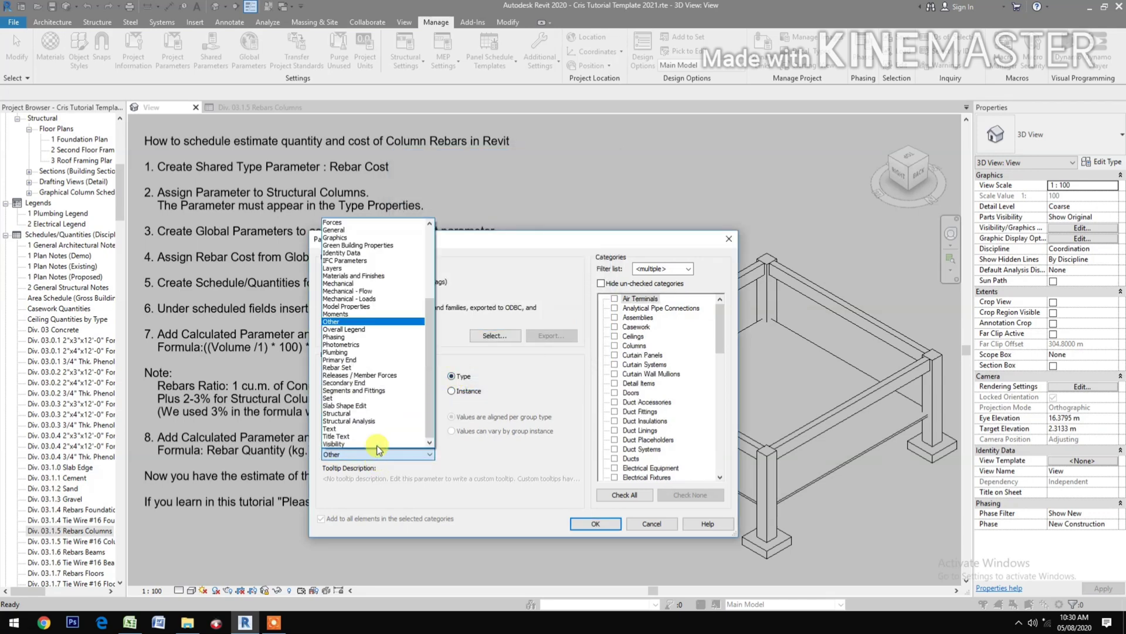
{"action": "left_click", "coordinate": [412, 254]}
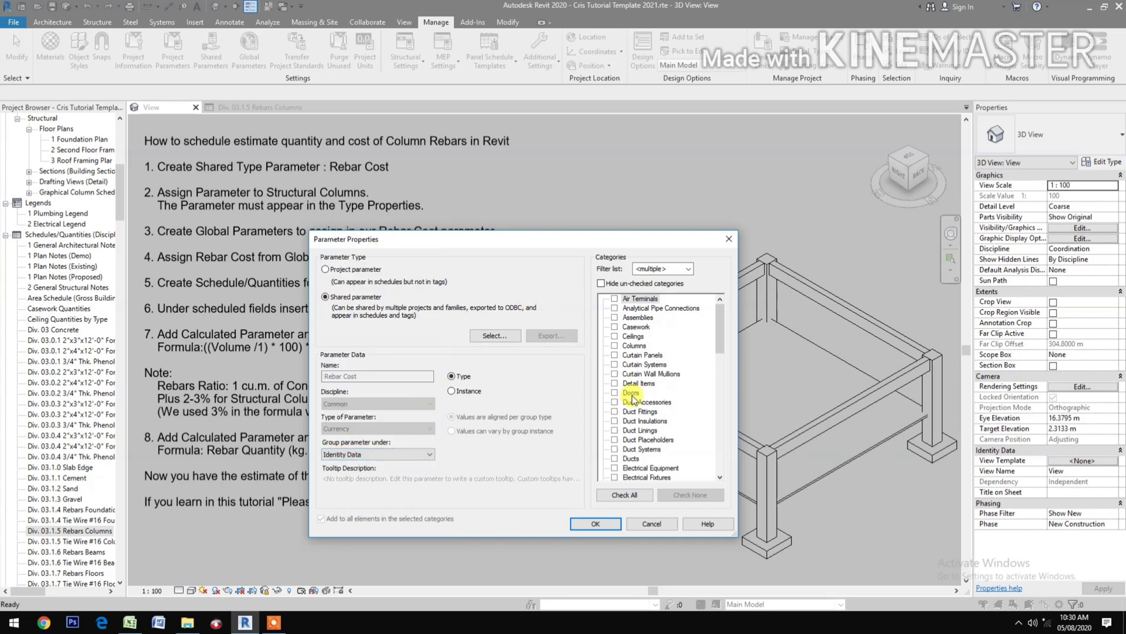
{"action": "scroll", "coordinate": [635, 396], "scroll_direction": "down", "scroll_amount": 2}
{"action": "scroll", "coordinate": [638, 410], "scroll_direction": "down", "scroll_amount": 2}
{"action": "scroll", "coordinate": [639, 414], "scroll_direction": "down", "scroll_amount": 1}
{"action": "scroll", "coordinate": [640, 415], "scroll_direction": "down", "scroll_amount": 1}
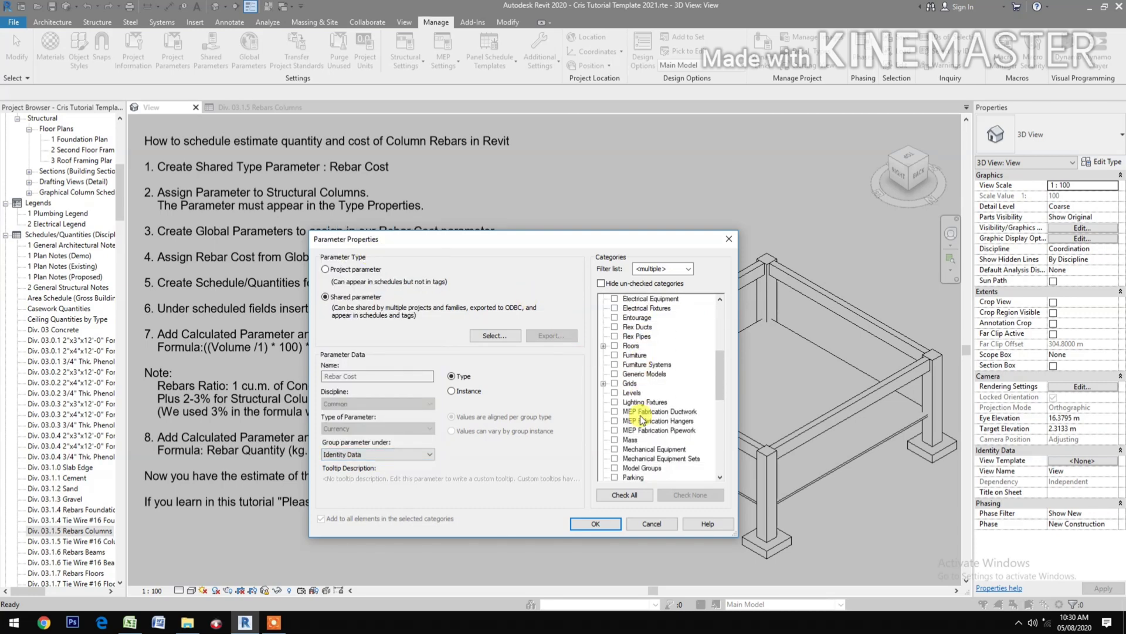
{"action": "scroll", "coordinate": [639, 415], "scroll_direction": "down", "scroll_amount": 1}
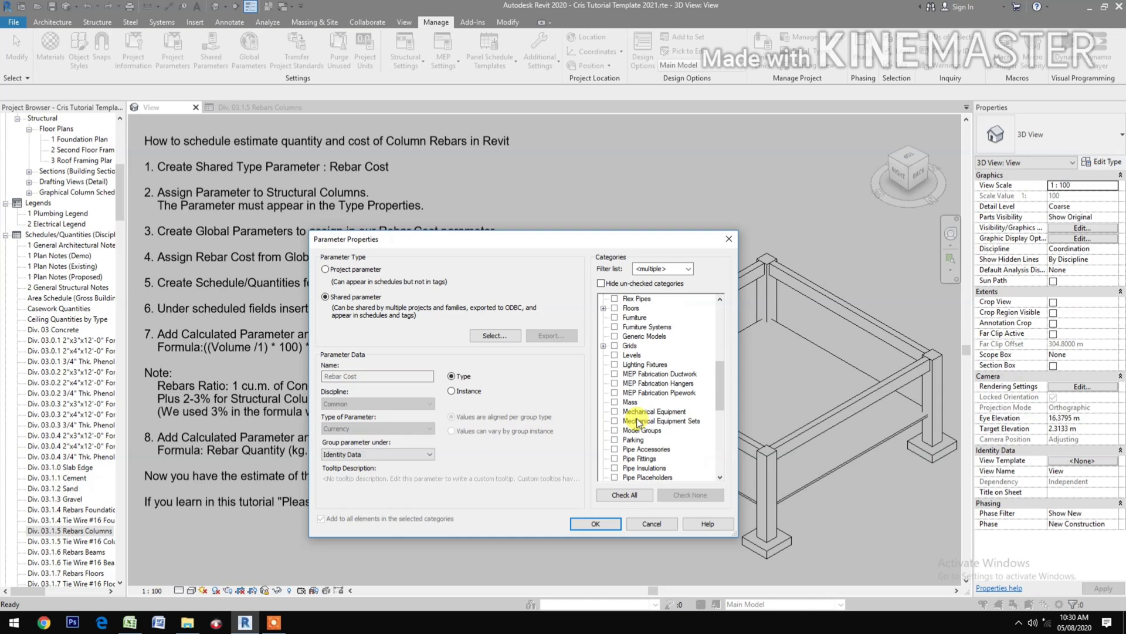
{"action": "scroll", "coordinate": [637, 419], "scroll_direction": "down", "scroll_amount": 3}
{"action": "scroll", "coordinate": [622, 443], "scroll_direction": "down", "scroll_amount": 2}
{"action": "scroll", "coordinate": [622, 455], "scroll_direction": "down", "scroll_amount": 1}
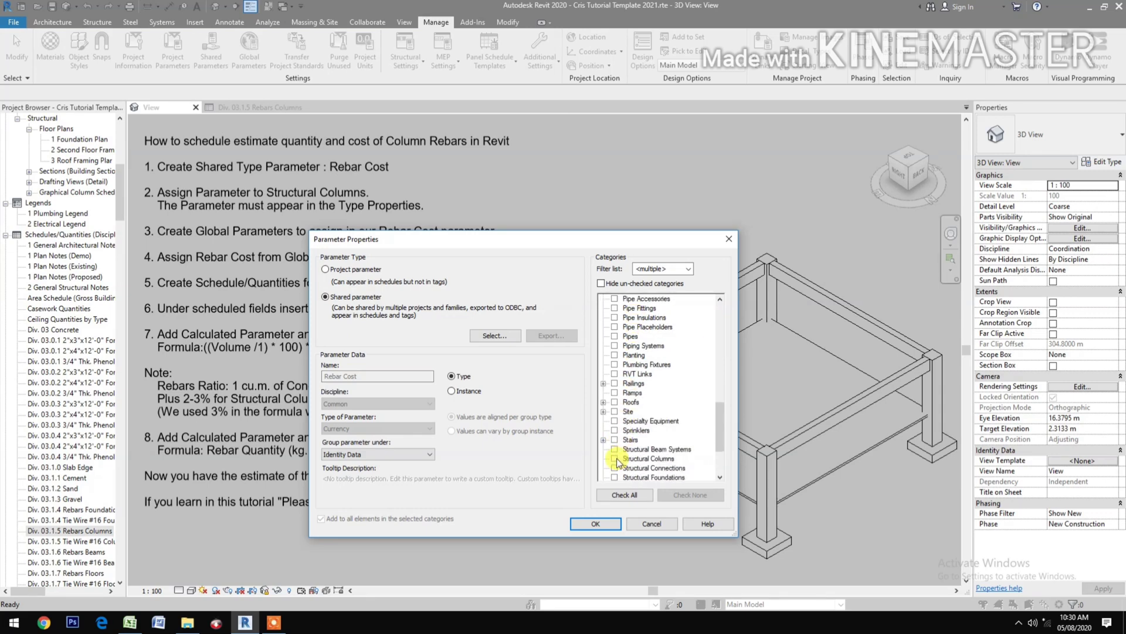
{"action": "left_click", "coordinate": [616, 457]}
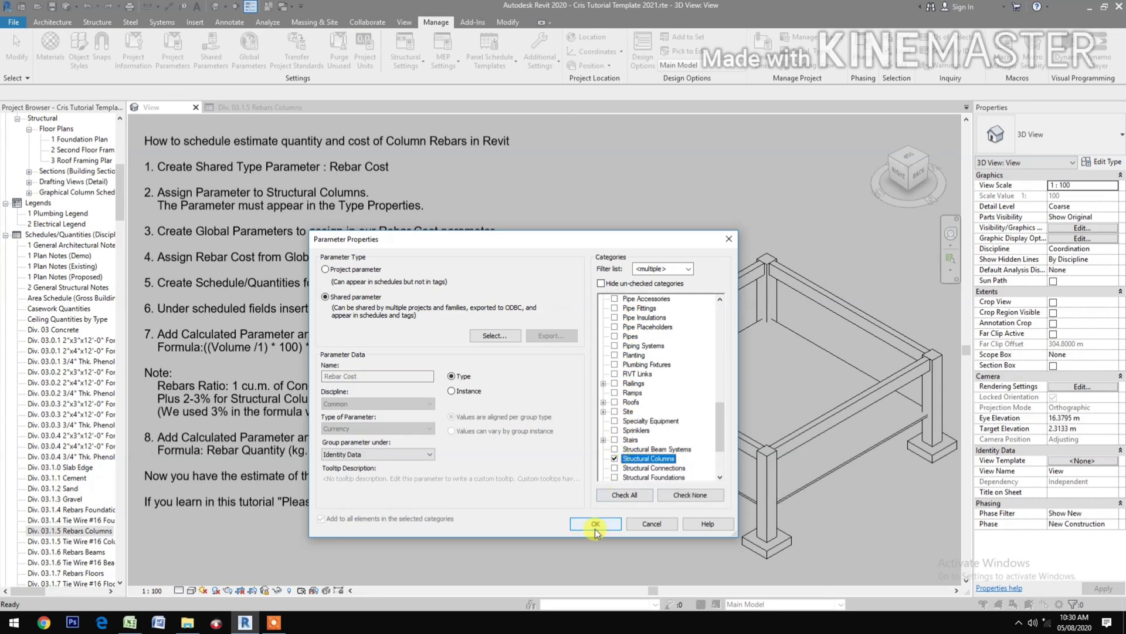
{"action": "left_click", "coordinate": [597, 523]}
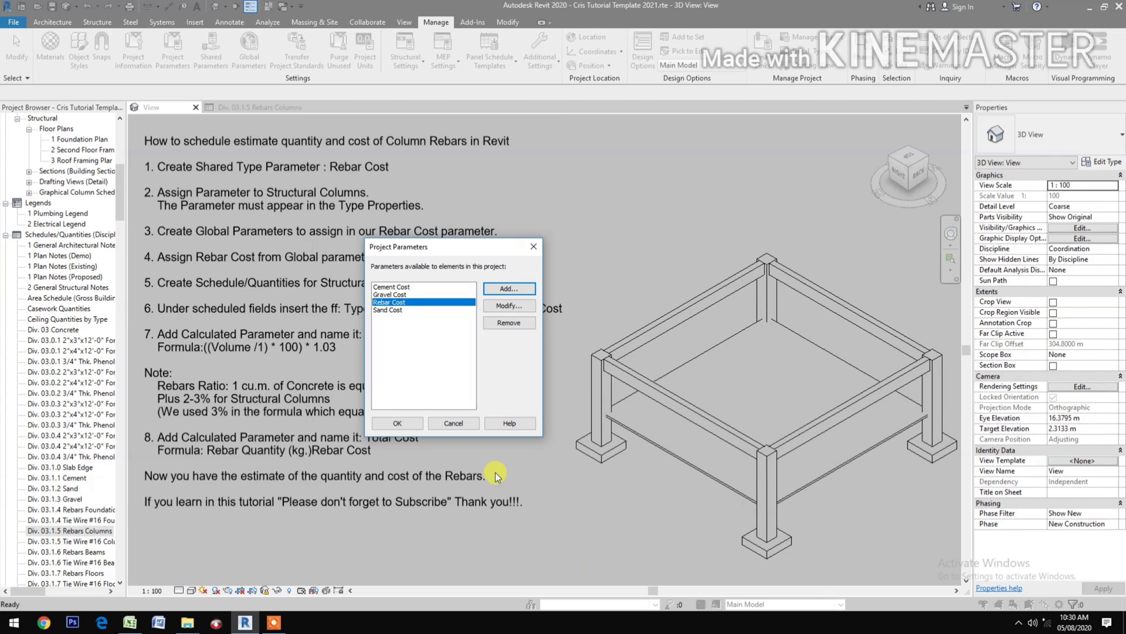
{"action": "left_click", "coordinate": [417, 424]}
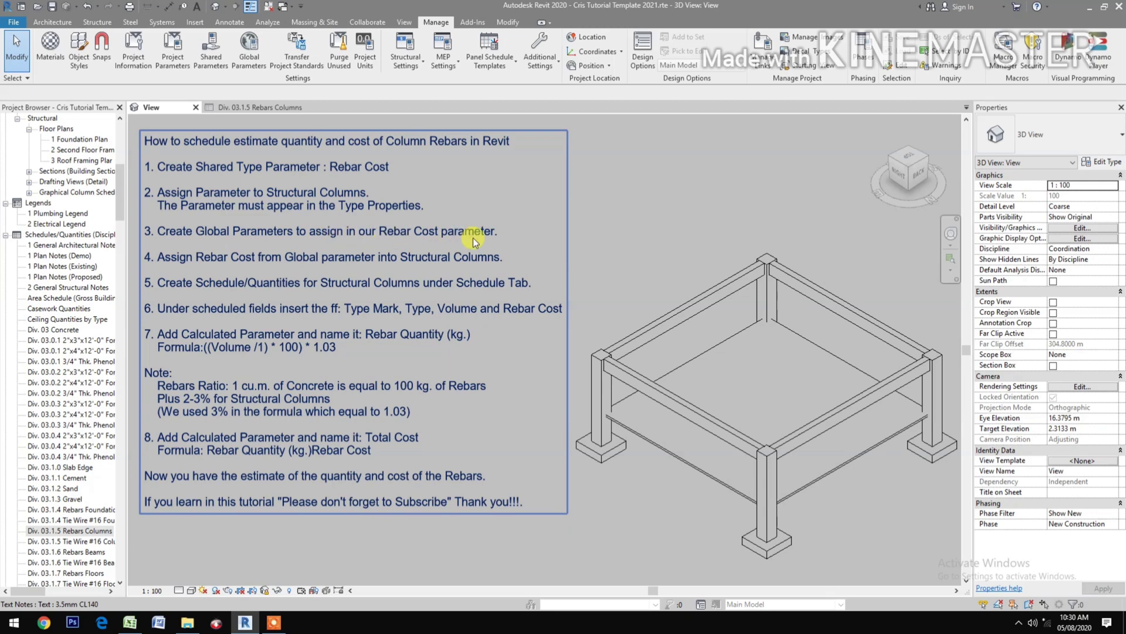
Step: Create a Rebar Cost global parameter of type Currency, grouped under Identity Data
{"action": "key", "text": "Escape"}
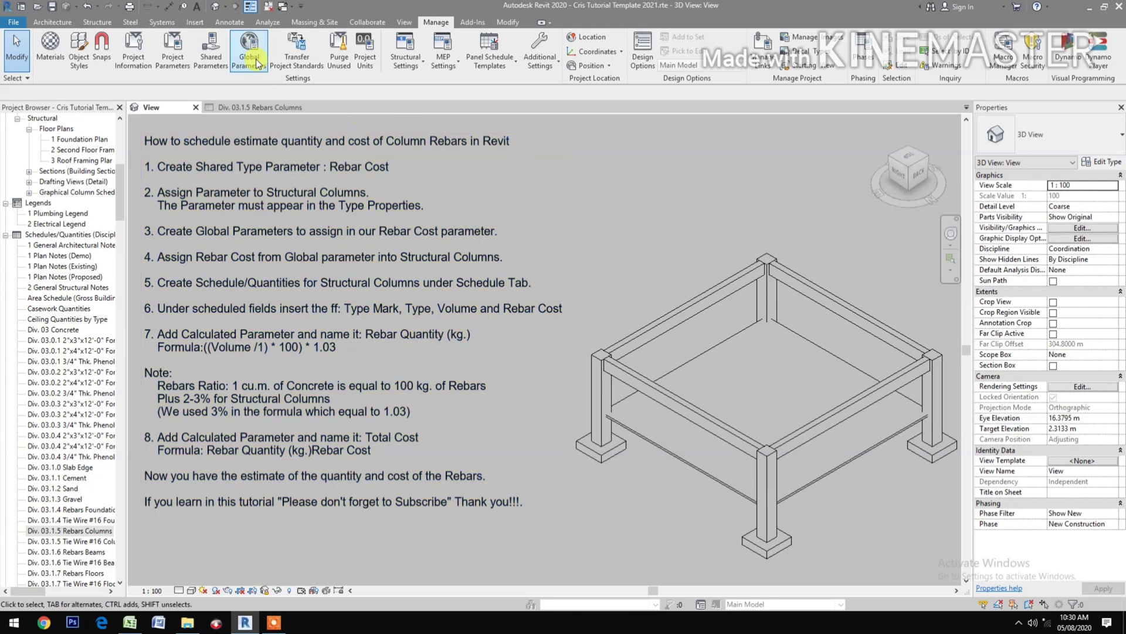
{"action": "left_click", "coordinate": [251, 60]}
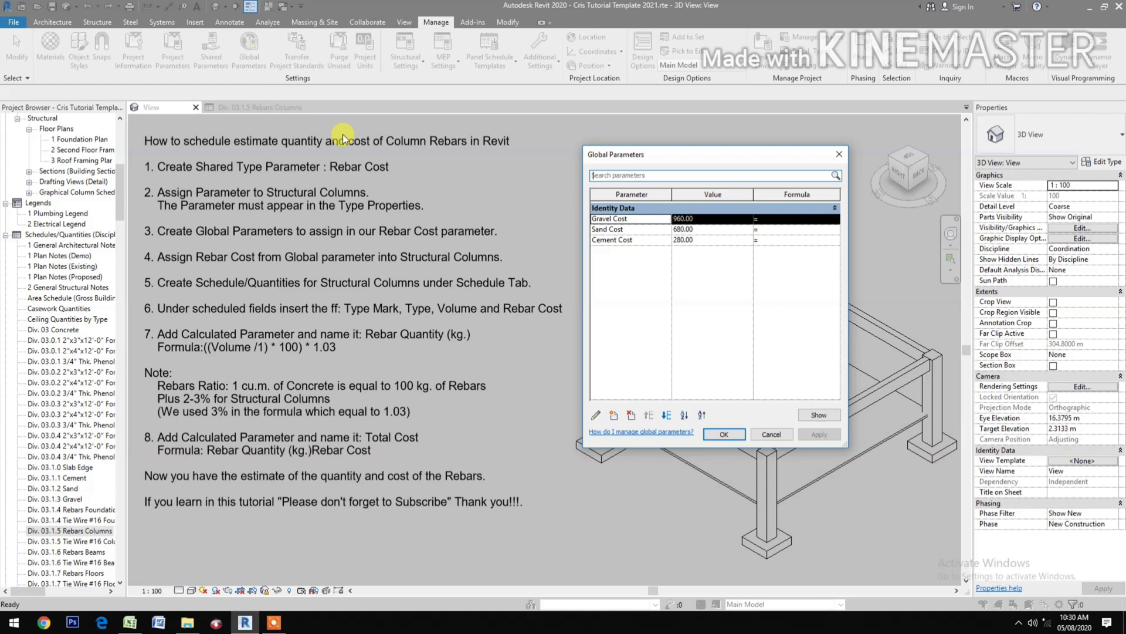
{"action": "left_click", "coordinate": [614, 415]}
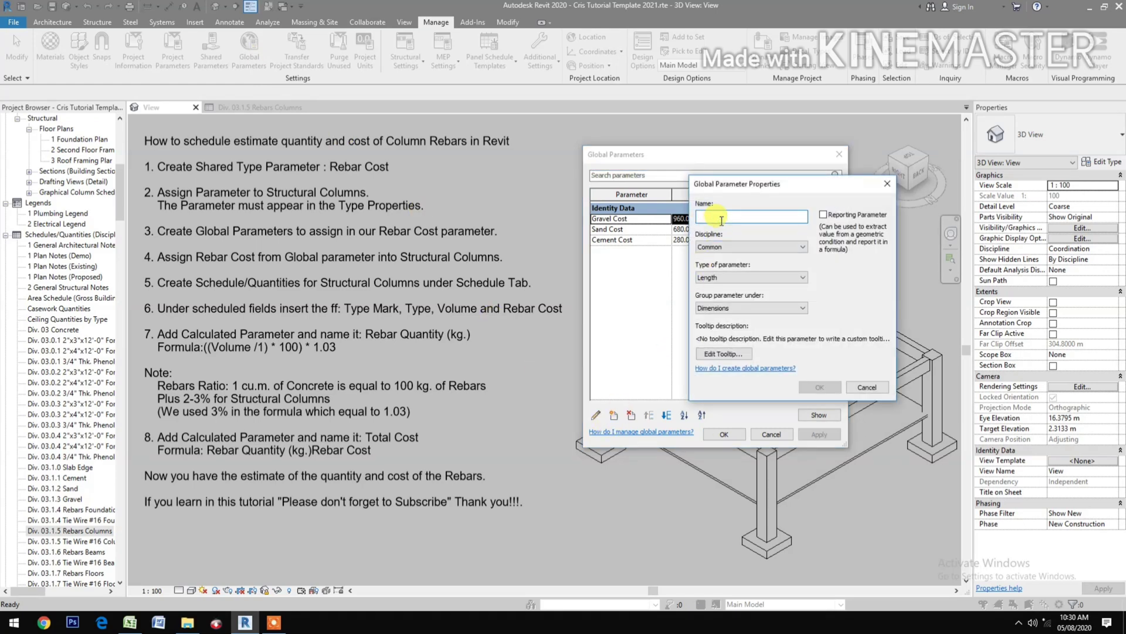
{"action": "type", "text": "Rebar Cost"}
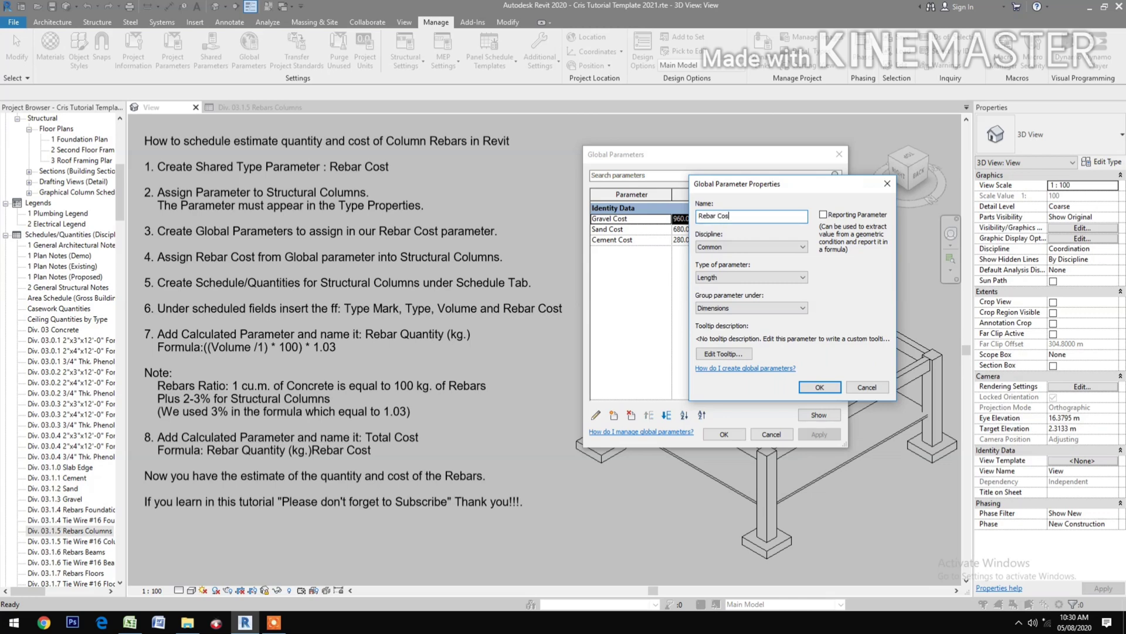
{"action": "left_click", "coordinate": [759, 277]}
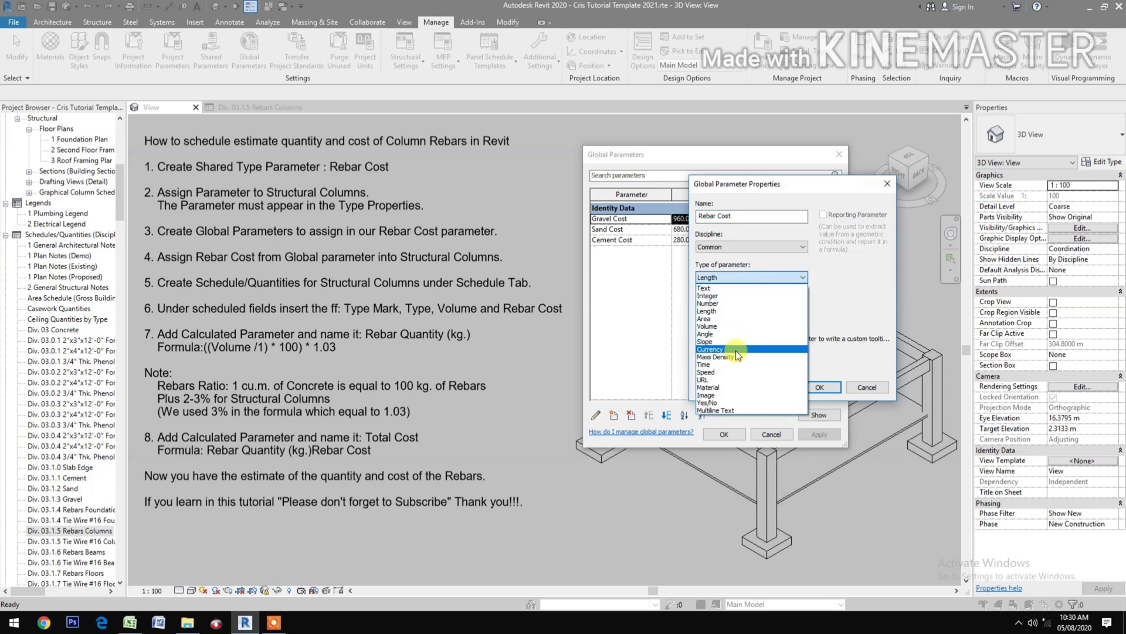
{"action": "left_click", "coordinate": [736, 351]}
{"action": "left_click", "coordinate": [748, 305]}
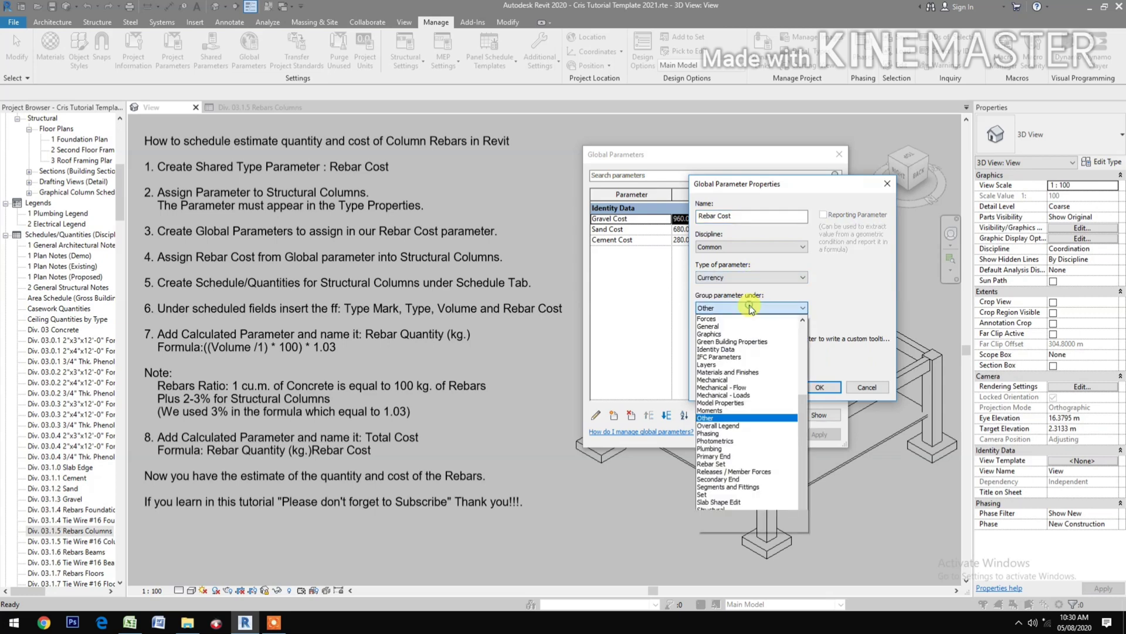
{"action": "left_click", "coordinate": [745, 349]}
{"action": "left_click", "coordinate": [820, 386]}
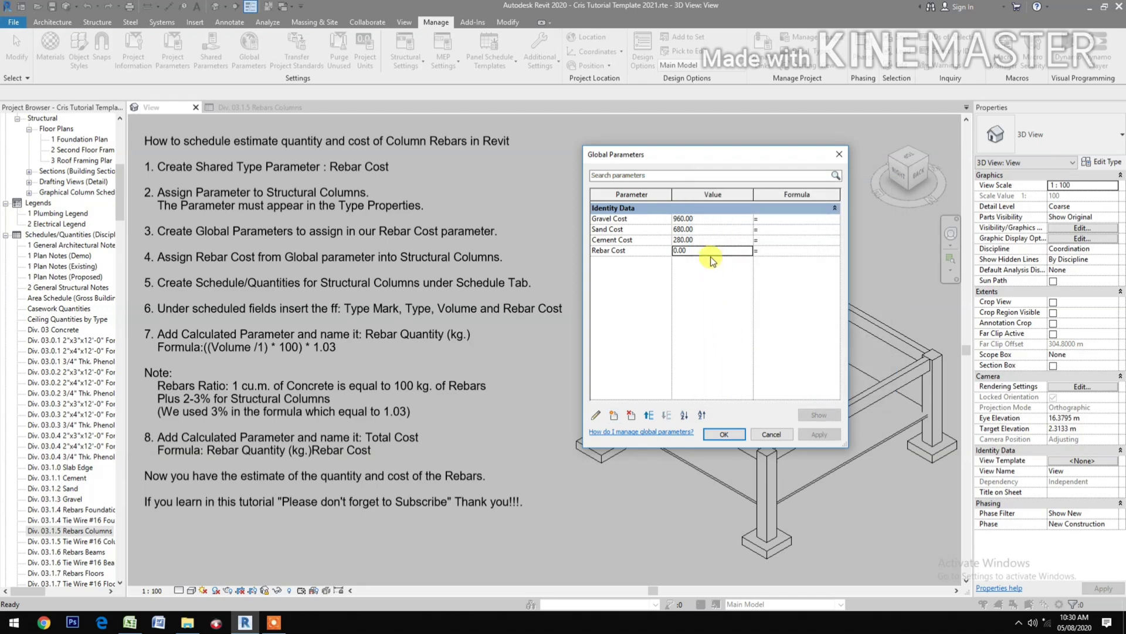
Step: Set the Rebar Cost global parameter value to 45.00 and apply
{"action": "left_click", "coordinate": [711, 251]}
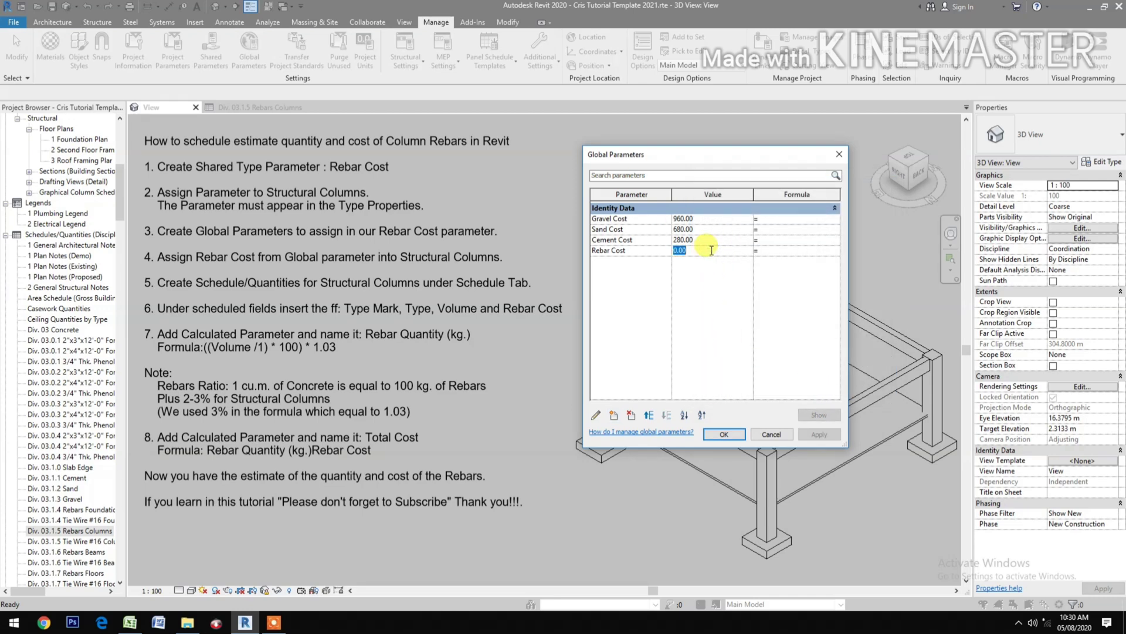
{"action": "type", "text": "45"}
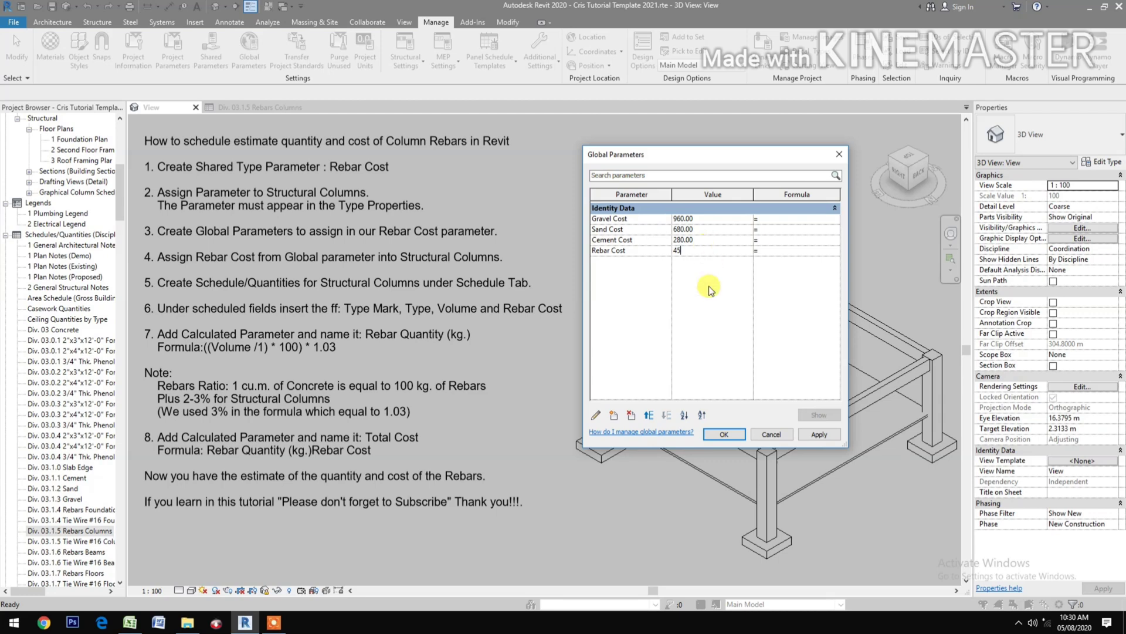
{"action": "left_click", "coordinate": [830, 435]}
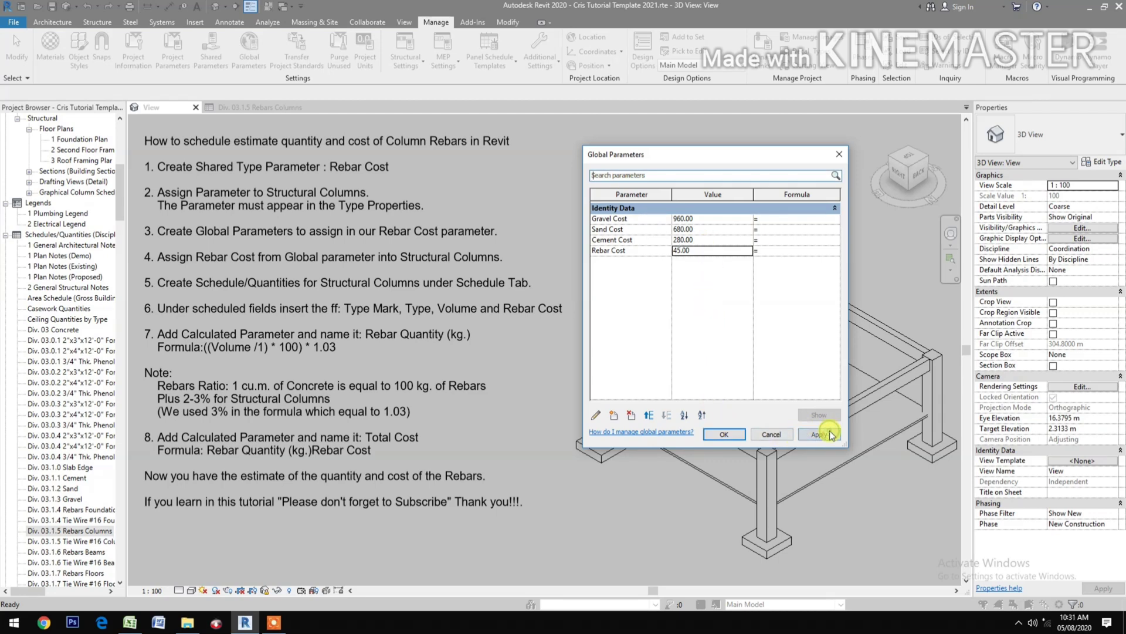
{"action": "left_click", "coordinate": [722, 433]}
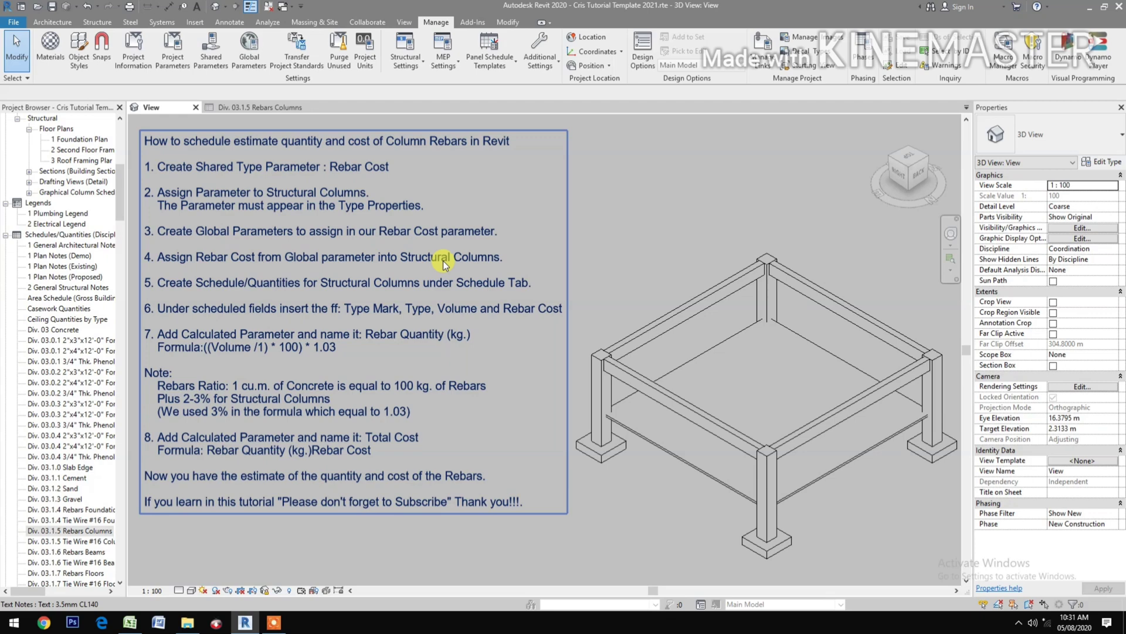
Step: Associate the column type's Rebar Cost with the Rebar Cost global parameter, giving 45.00
{"action": "left_click", "coordinate": [601, 404]}
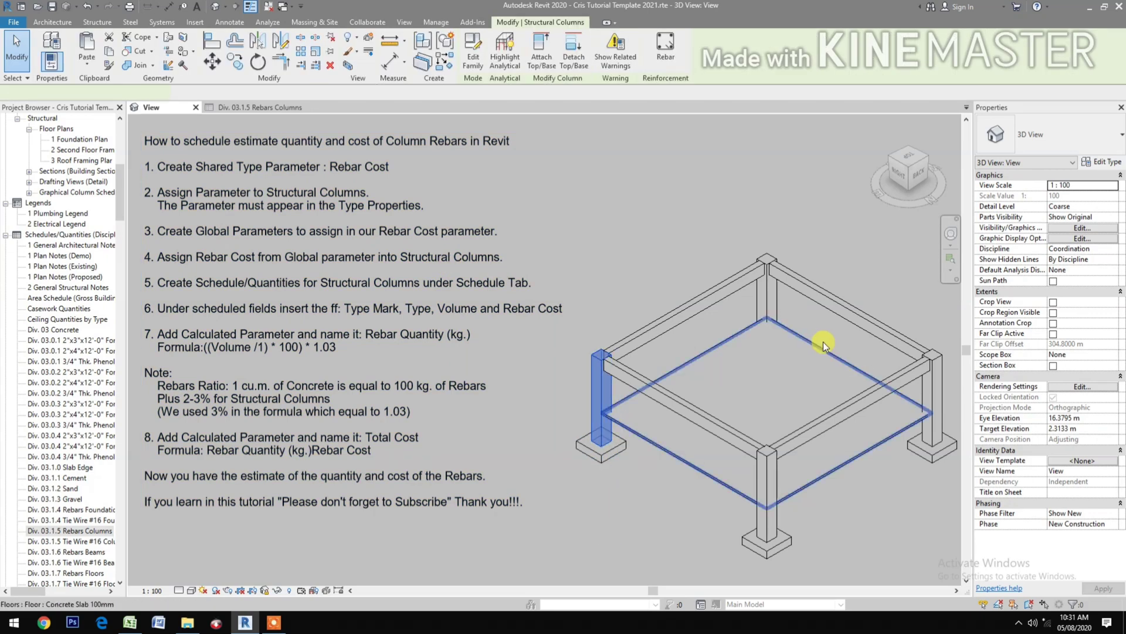
{"action": "left_click", "coordinate": [1105, 162]}
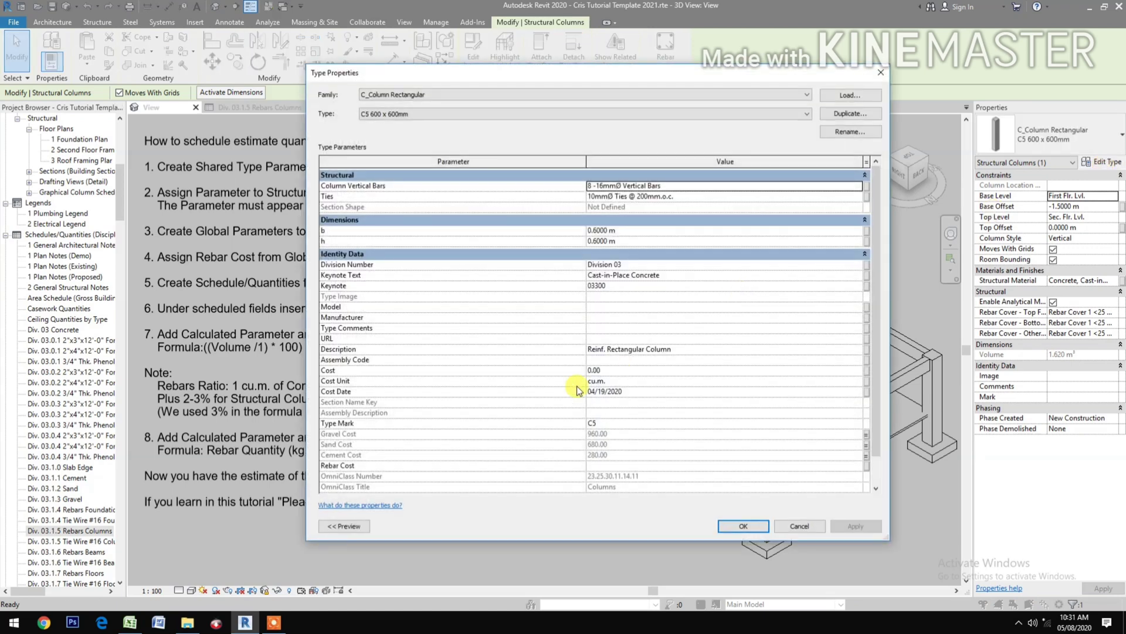
{"action": "scroll", "coordinate": [577, 397], "scroll_direction": "down", "scroll_amount": 2}
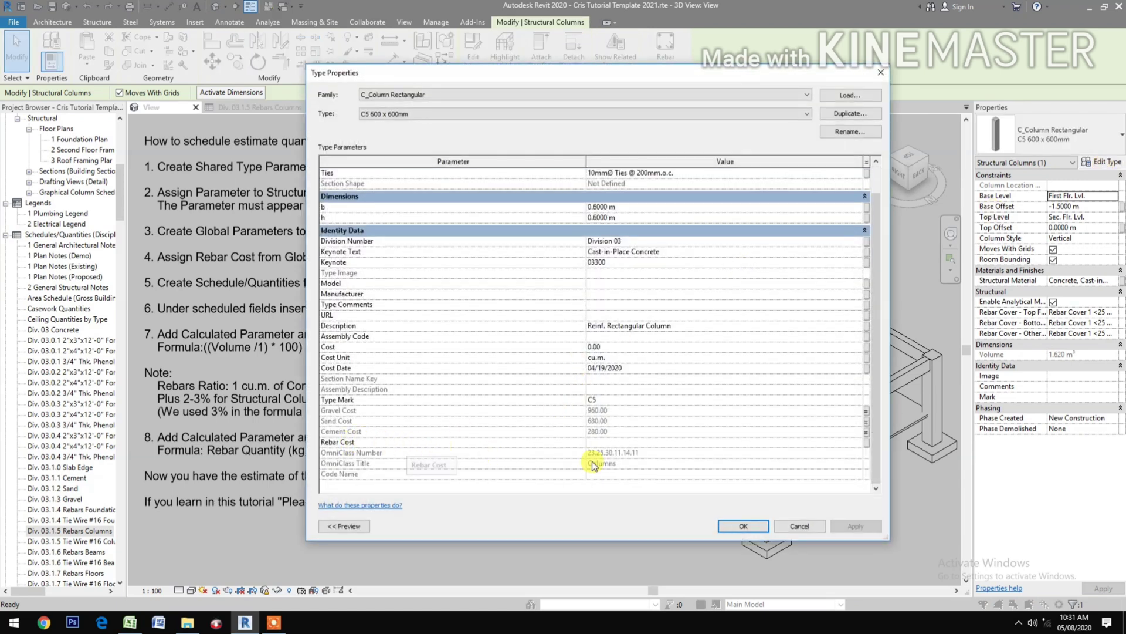
{"action": "left_click", "coordinate": [867, 444]}
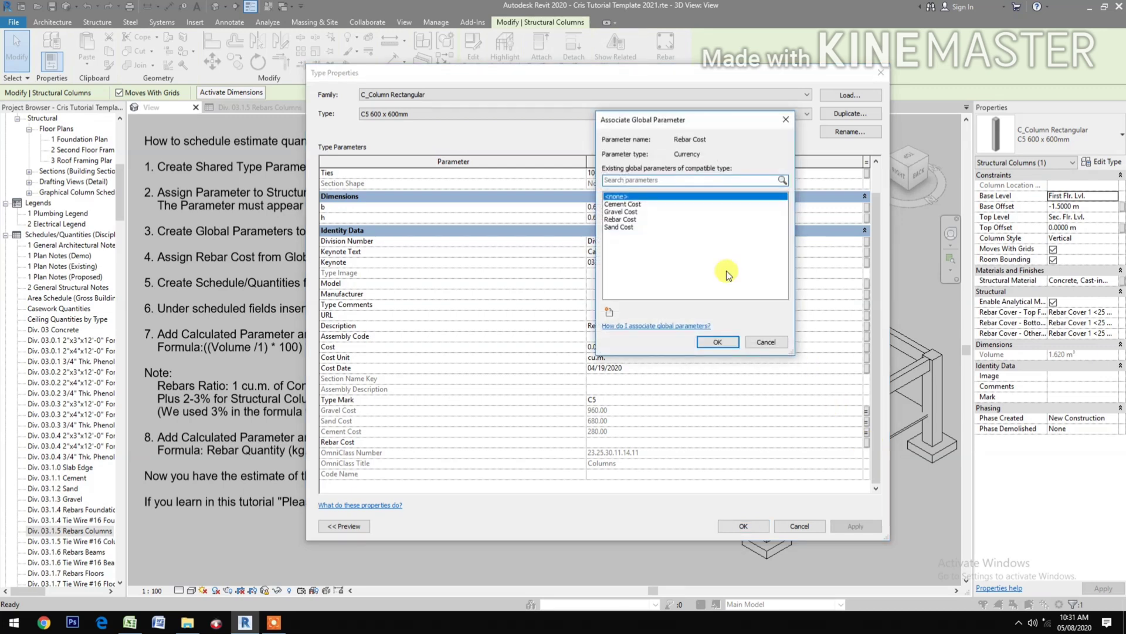
{"action": "left_click", "coordinate": [625, 228]}
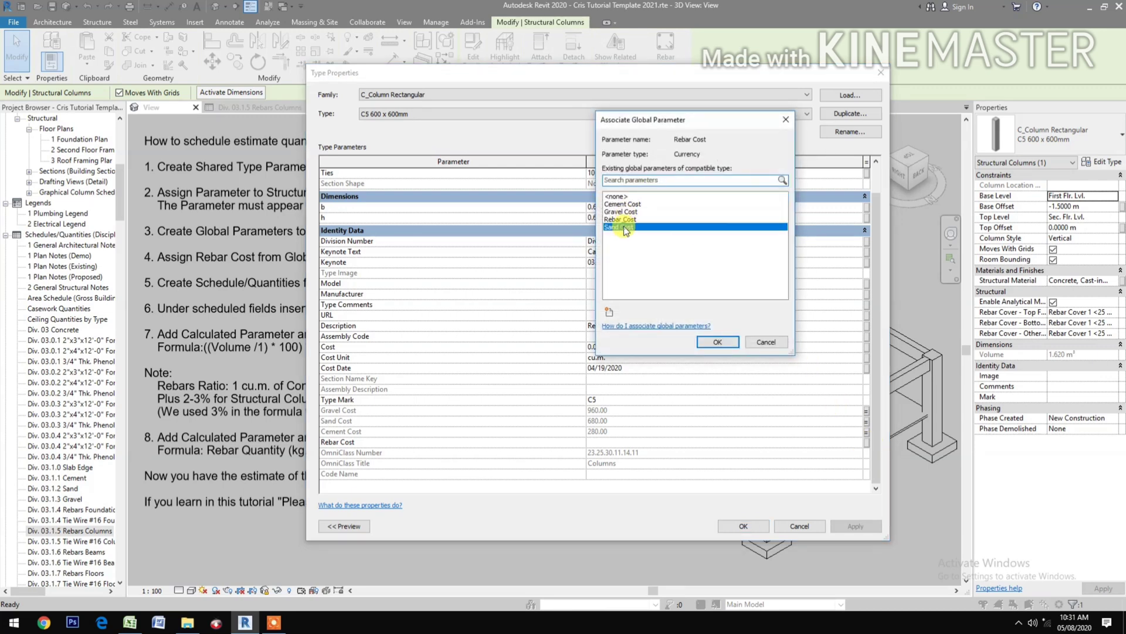
{"action": "left_click", "coordinate": [621, 220]}
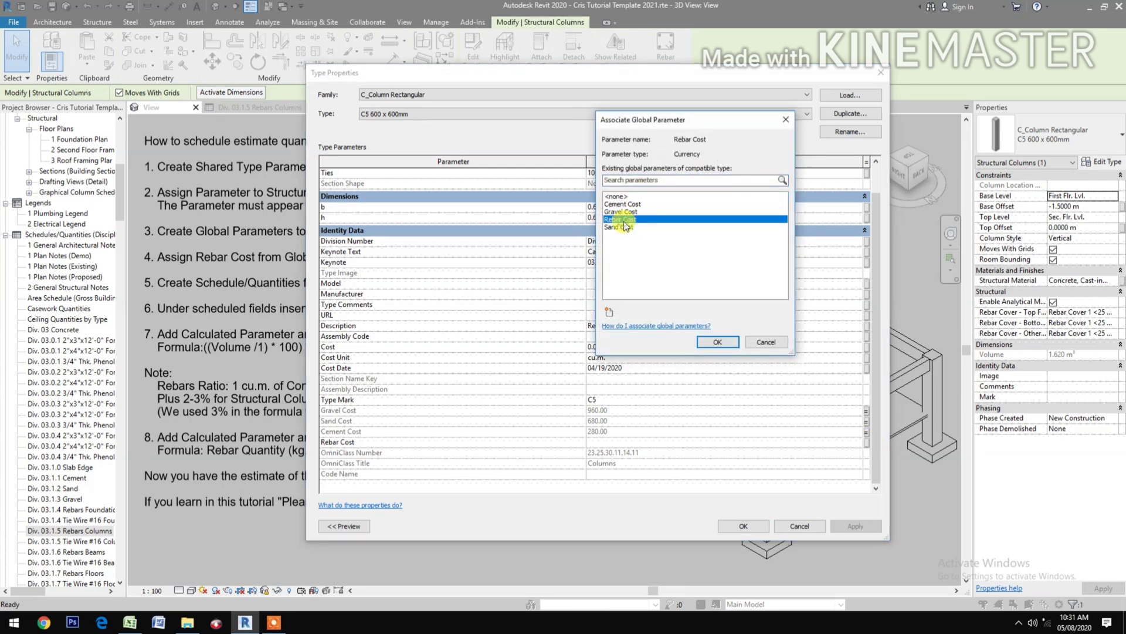
{"action": "left_click", "coordinate": [714, 342]}
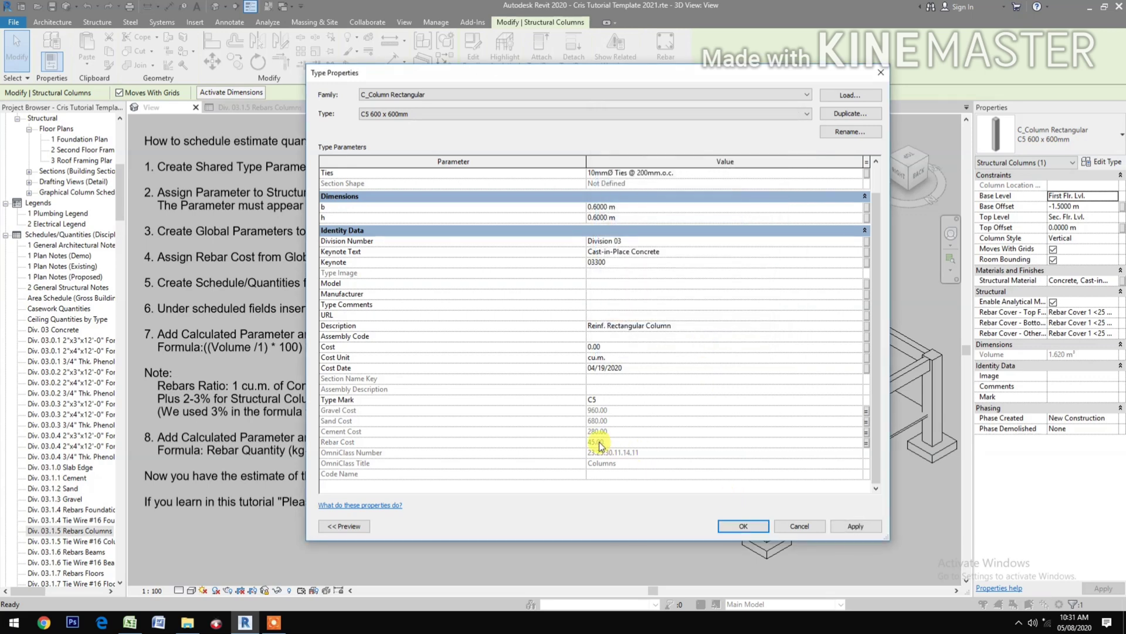
{"action": "left_click", "coordinate": [846, 526]}
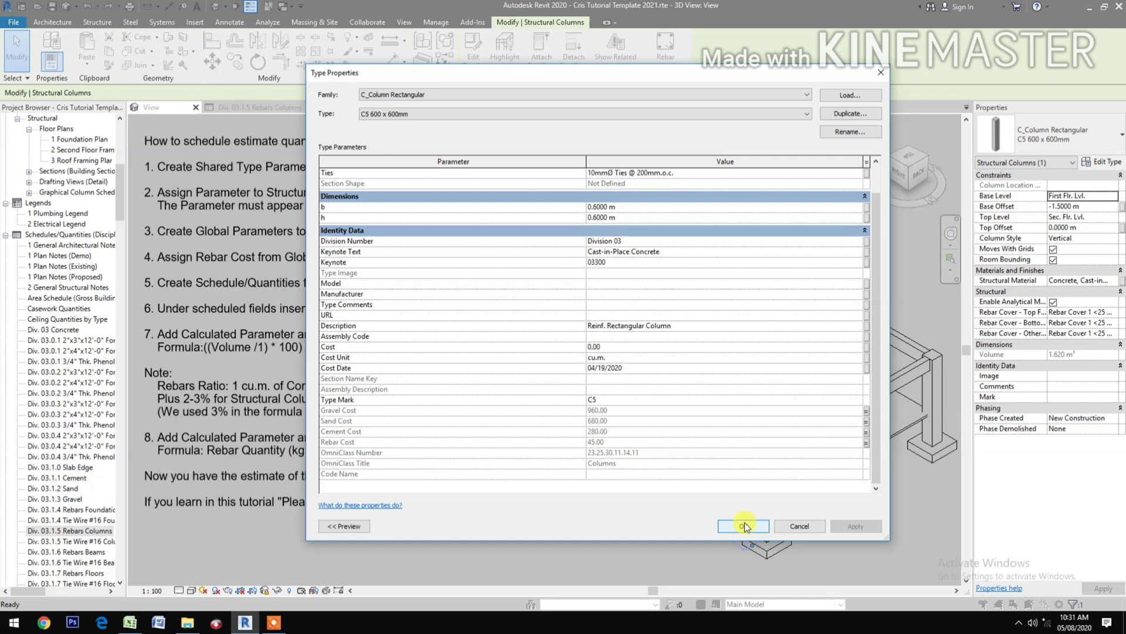
Step: Begin a Structural Columns quantity schedule in the New Construction phase
{"action": "left_click", "coordinate": [744, 526]}
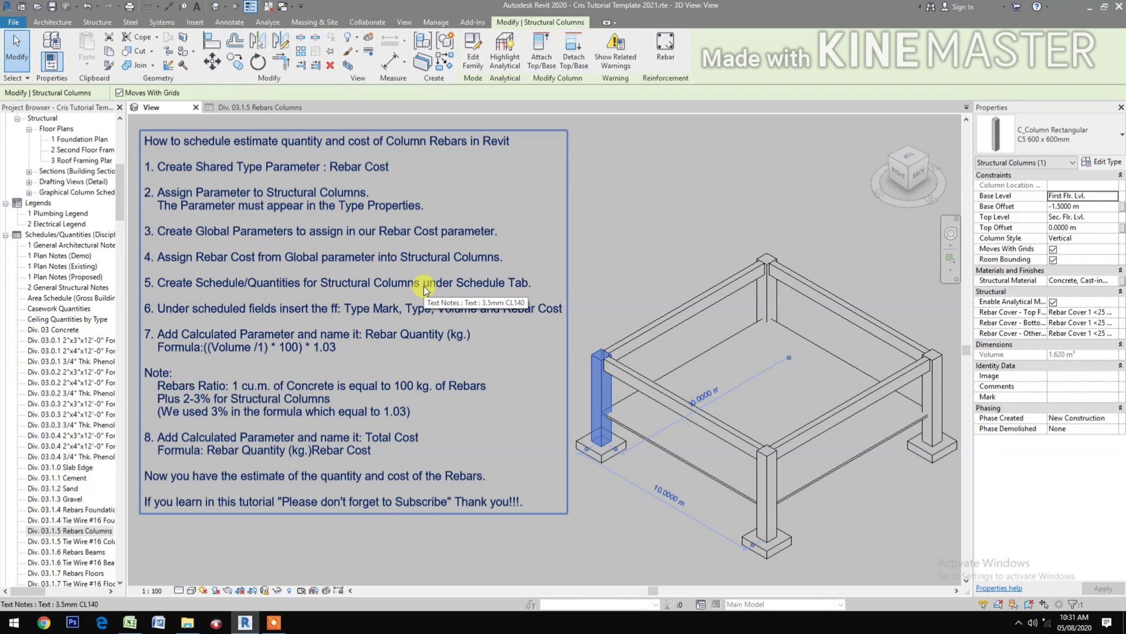
{"action": "left_click", "coordinate": [591, 258]}
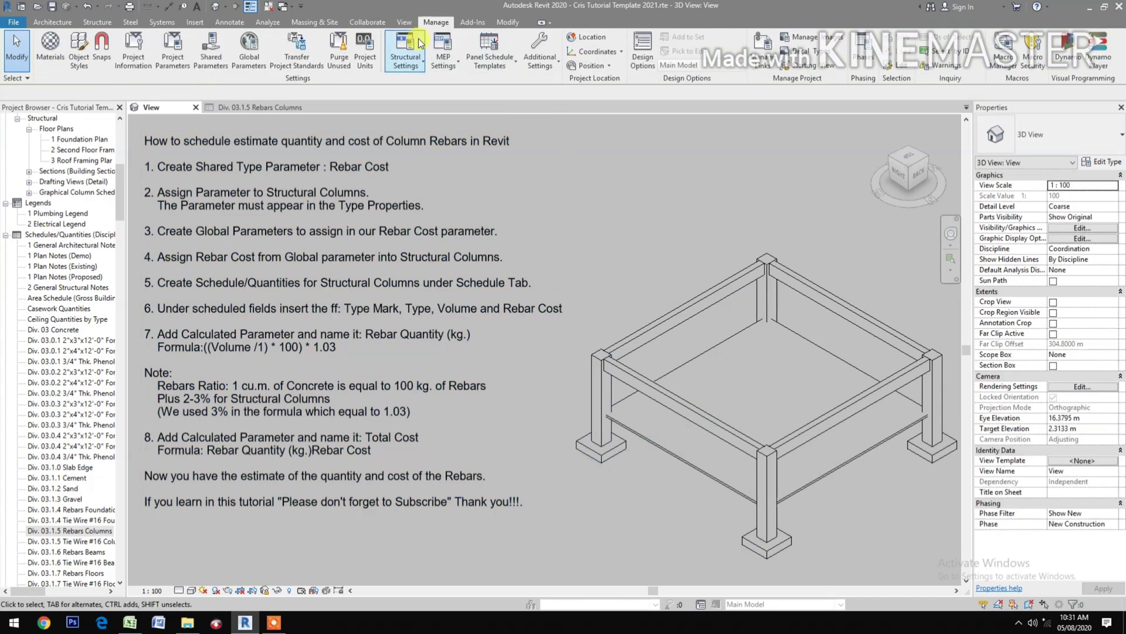
{"action": "left_click", "coordinate": [403, 21]}
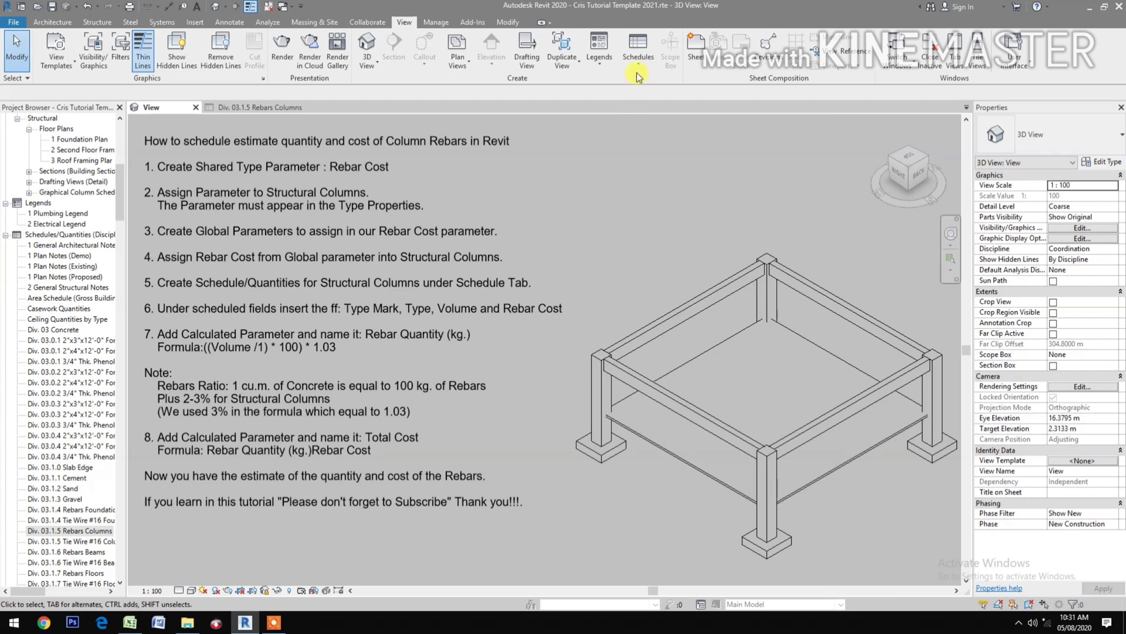
{"action": "left_click", "coordinate": [640, 64]}
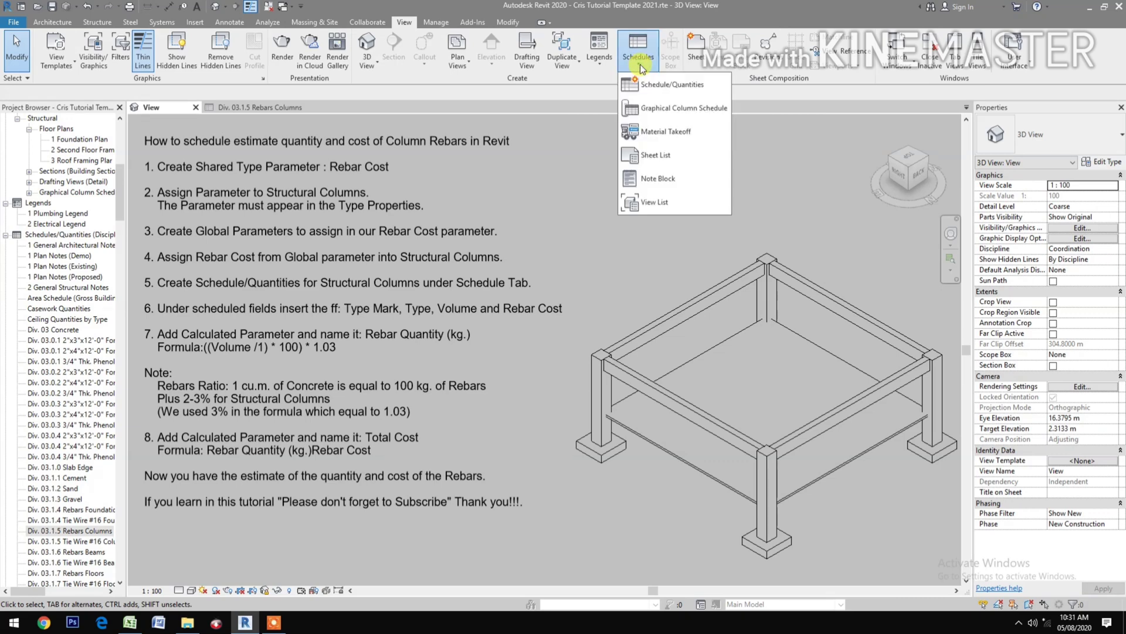
{"action": "left_click", "coordinate": [670, 84]}
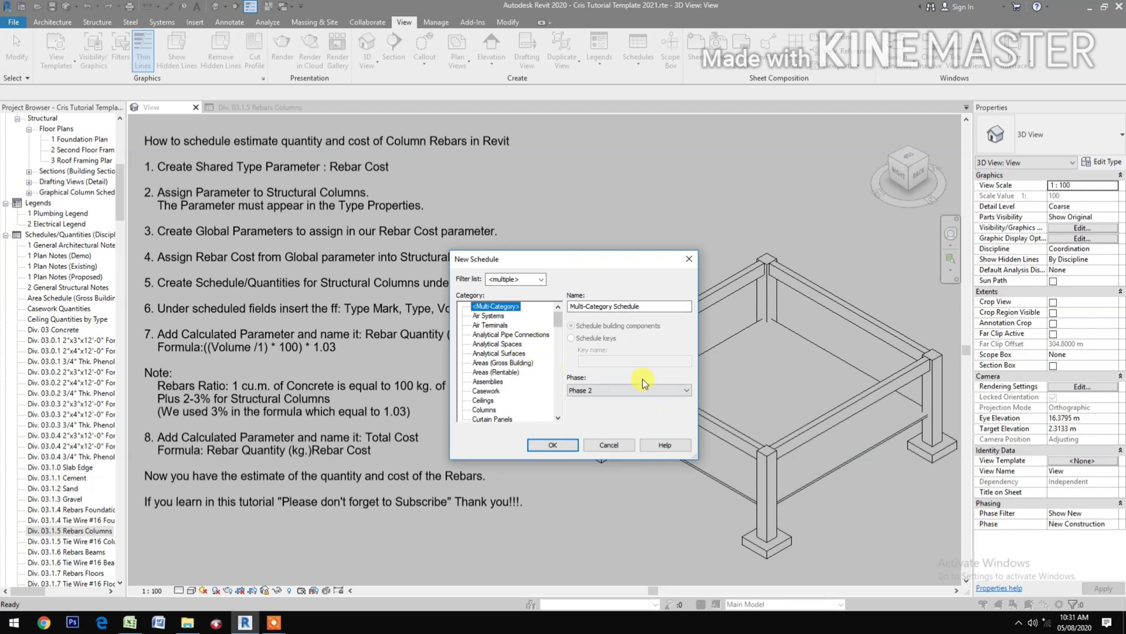
{"action": "left_click", "coordinate": [640, 390]}
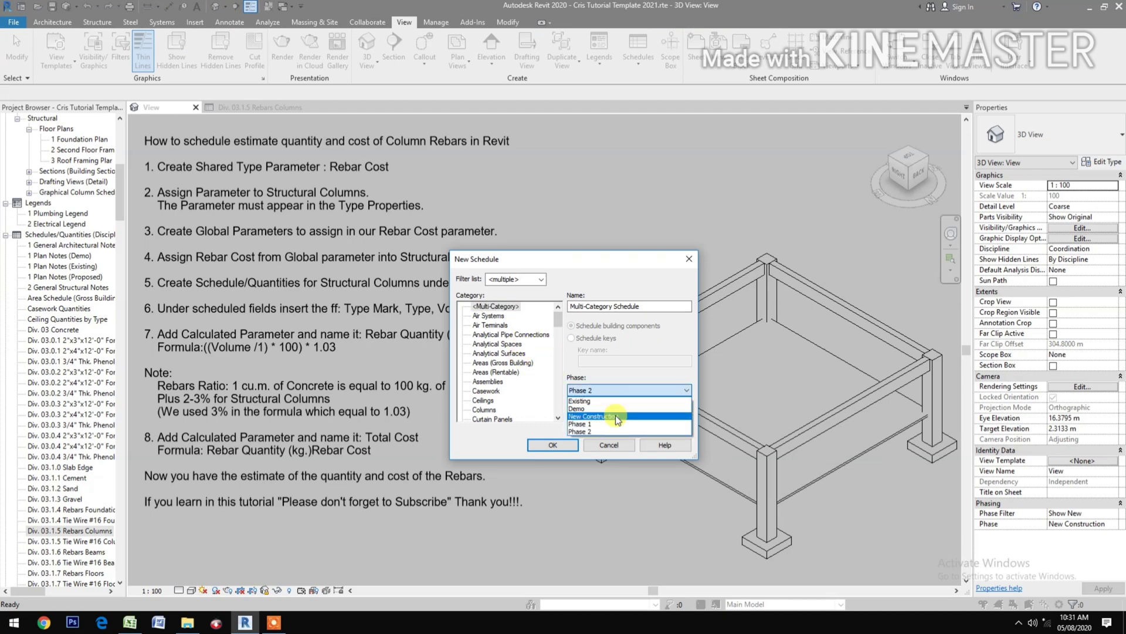
{"action": "left_click", "coordinate": [615, 415]}
{"action": "scroll", "coordinate": [503, 403], "scroll_direction": "down", "scroll_amount": 3}
{"action": "scroll", "coordinate": [502, 404], "scroll_direction": "down", "scroll_amount": 2}
{"action": "scroll", "coordinate": [502, 403], "scroll_direction": "down", "scroll_amount": 2}
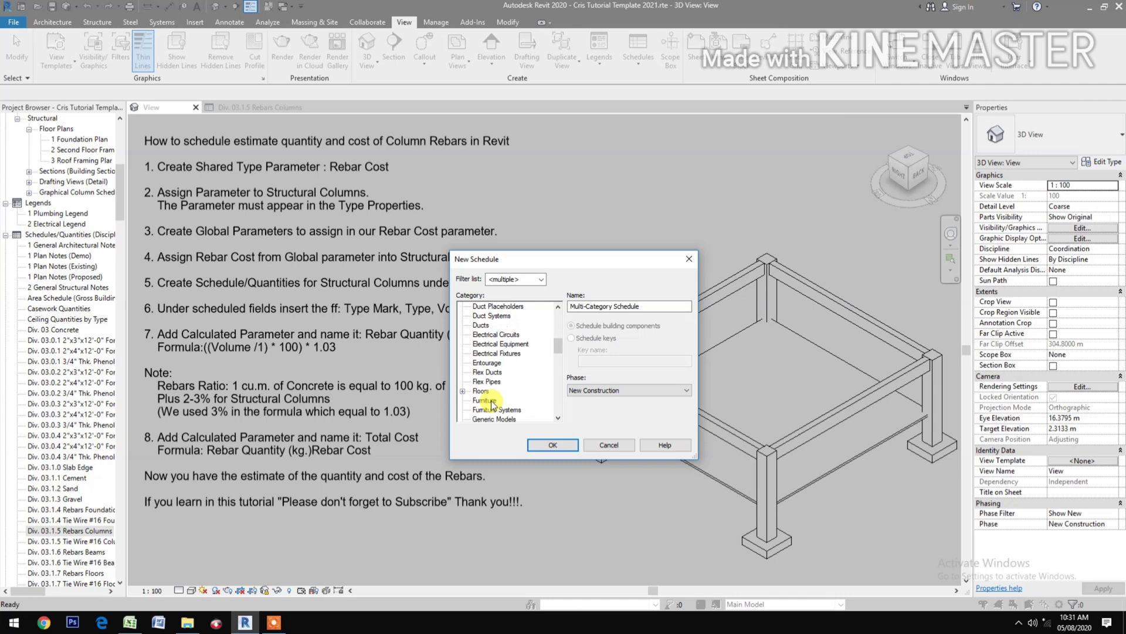
{"action": "scroll", "coordinate": [504, 403], "scroll_direction": "down", "scroll_amount": 2}
{"action": "scroll", "coordinate": [507, 401], "scroll_direction": "down", "scroll_amount": 3}
{"action": "scroll", "coordinate": [510, 399], "scroll_direction": "down", "scroll_amount": 2}
{"action": "scroll", "coordinate": [509, 399], "scroll_direction": "down", "scroll_amount": 2}
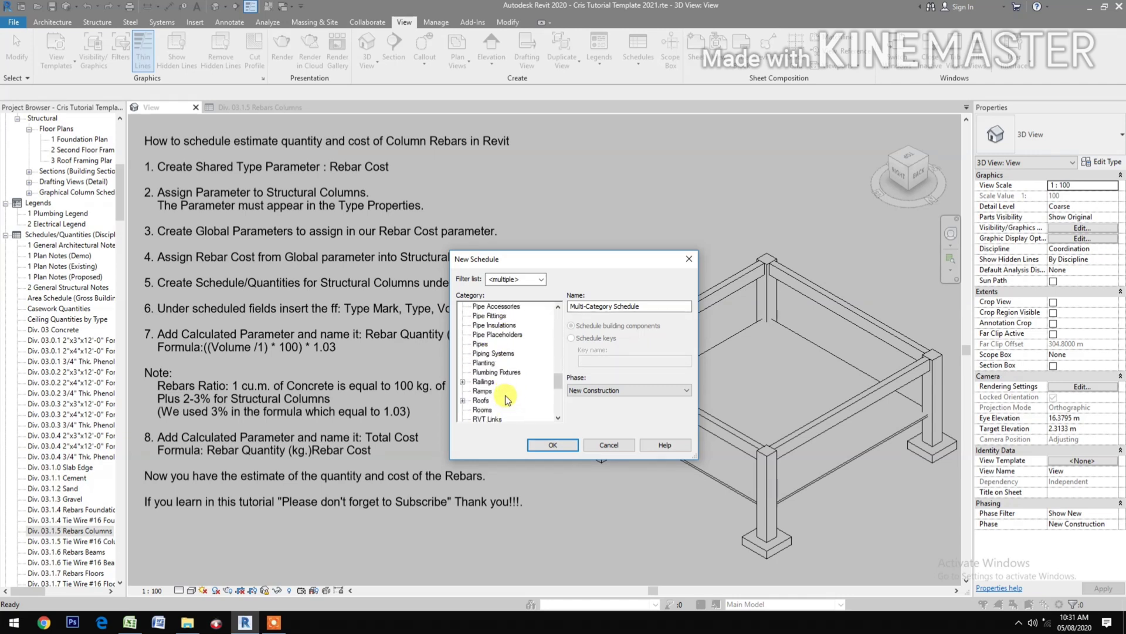
{"action": "scroll", "coordinate": [507, 400], "scroll_direction": "down", "scroll_amount": 3}
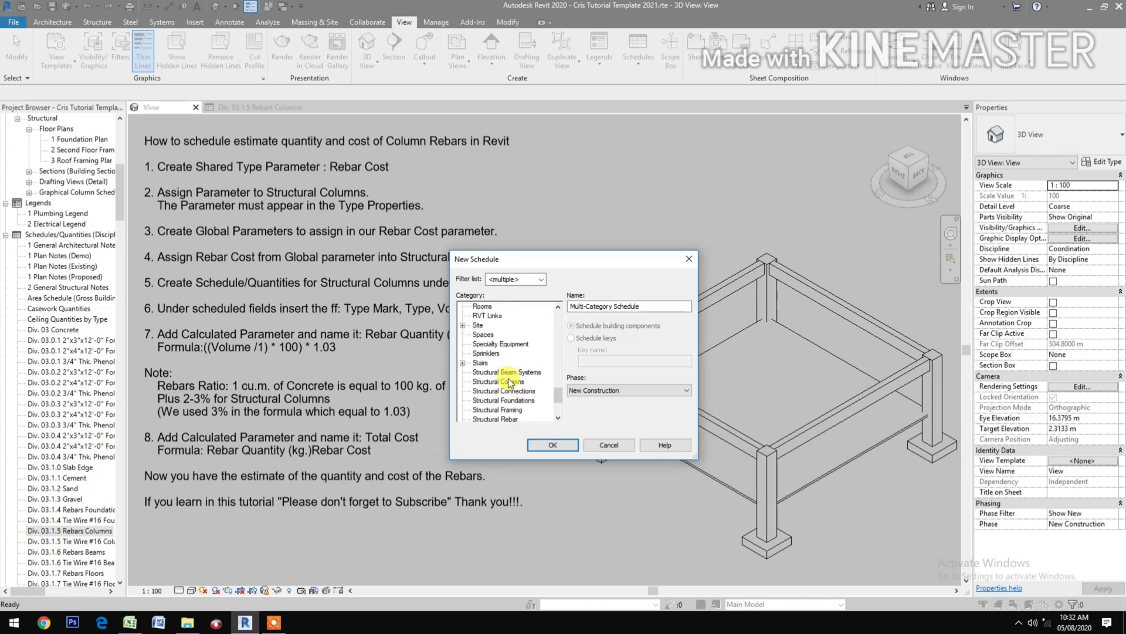
{"action": "left_click", "coordinate": [509, 382]}
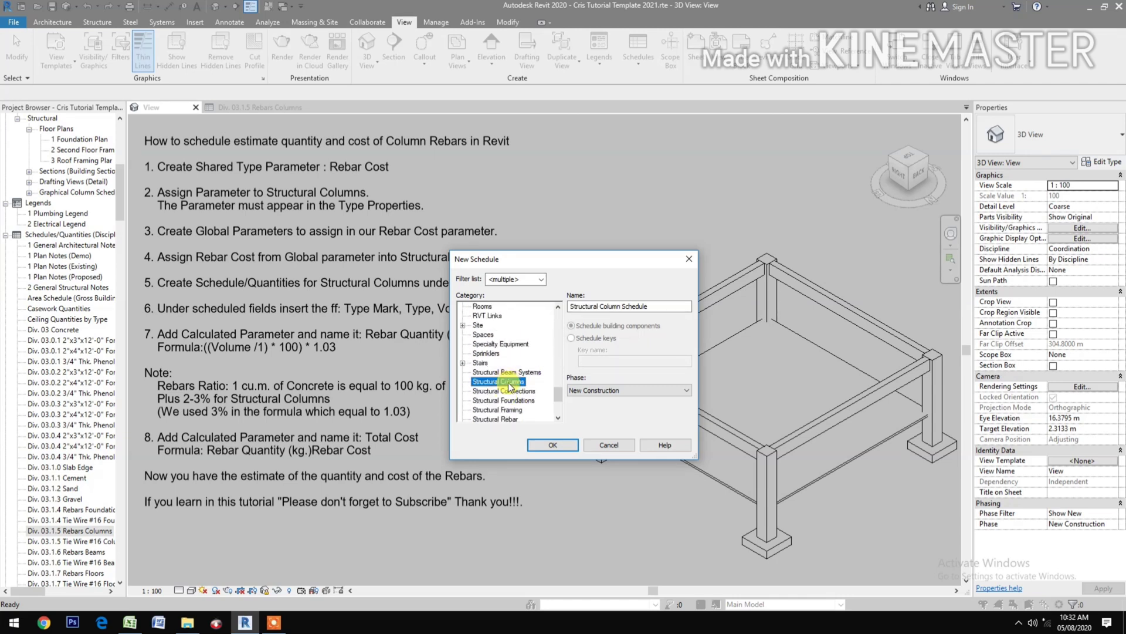
Step: Create the schedule and add the Type Mark, Type, Volume and Rebar Cost fields
{"action": "left_click", "coordinate": [541, 446]}
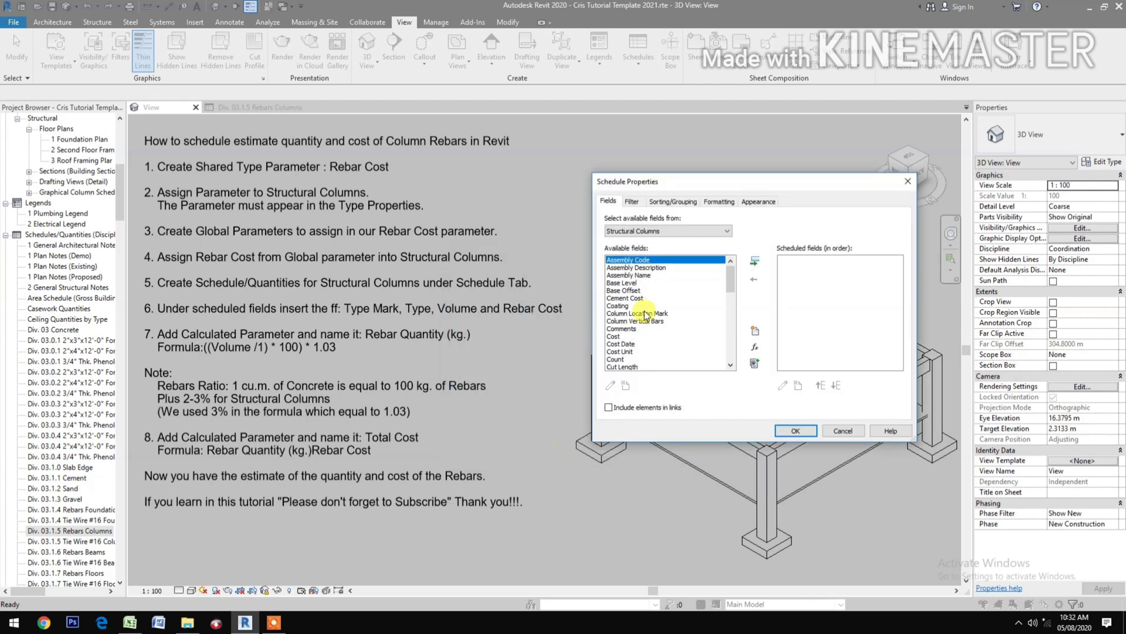
{"action": "scroll", "coordinate": [647, 317], "scroll_direction": "down", "scroll_amount": 4}
{"action": "scroll", "coordinate": [642, 326], "scroll_direction": "down", "scroll_amount": 4}
{"action": "scroll", "coordinate": [640, 339], "scroll_direction": "down", "scroll_amount": 4}
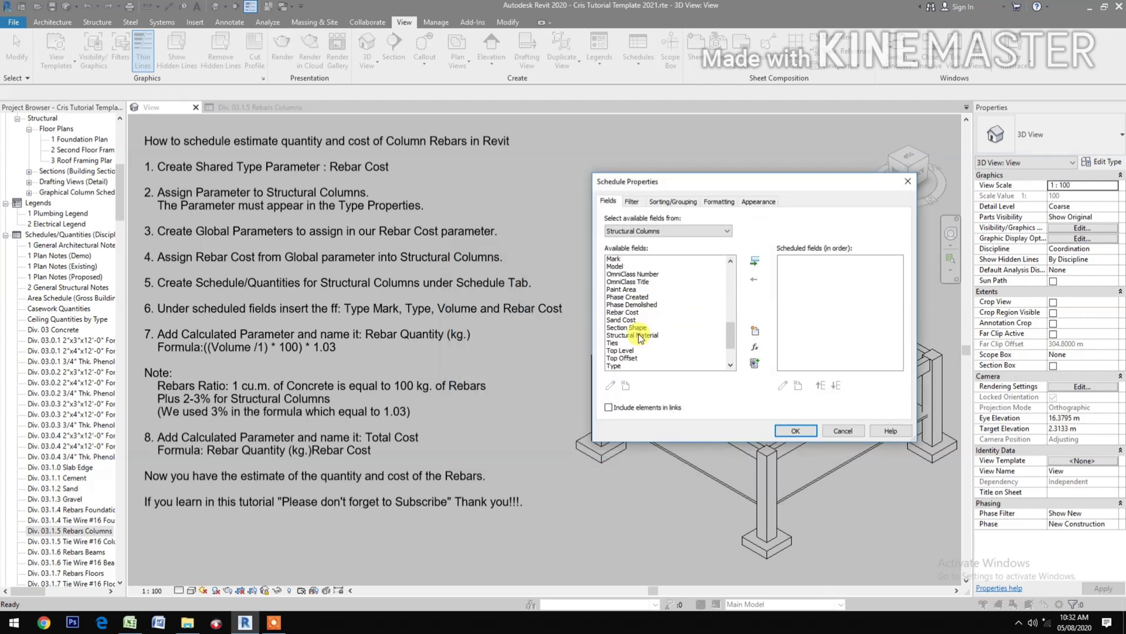
{"action": "scroll", "coordinate": [639, 339], "scroll_direction": "down", "scroll_amount": 3}
{"action": "left_click", "coordinate": [621, 337]}
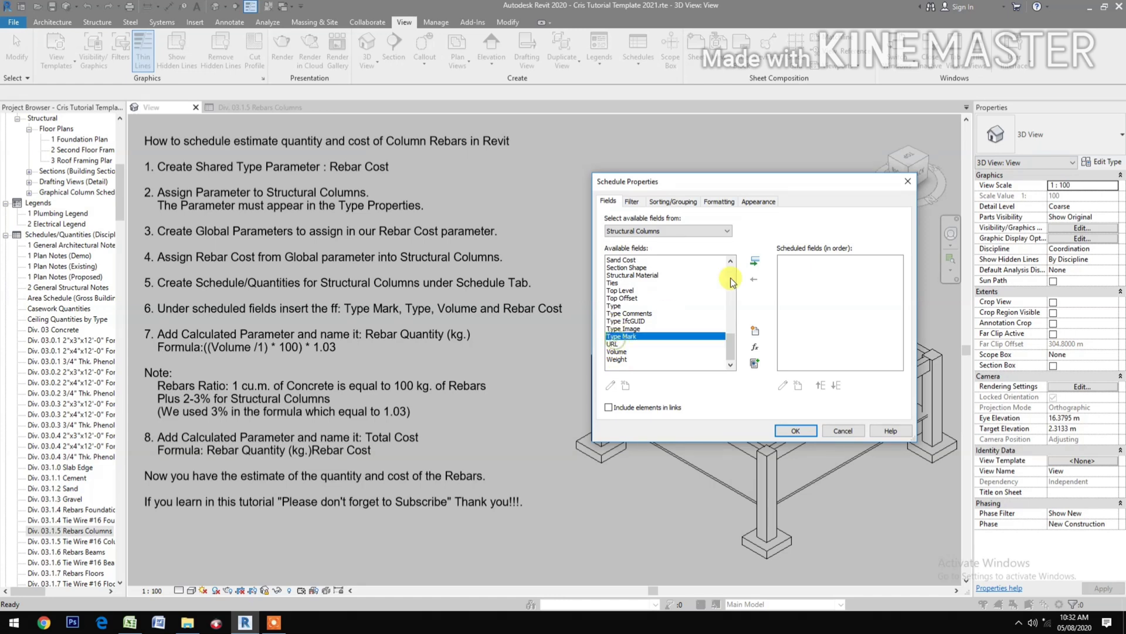
{"action": "left_click", "coordinate": [754, 260]}
{"action": "left_click", "coordinate": [616, 314]}
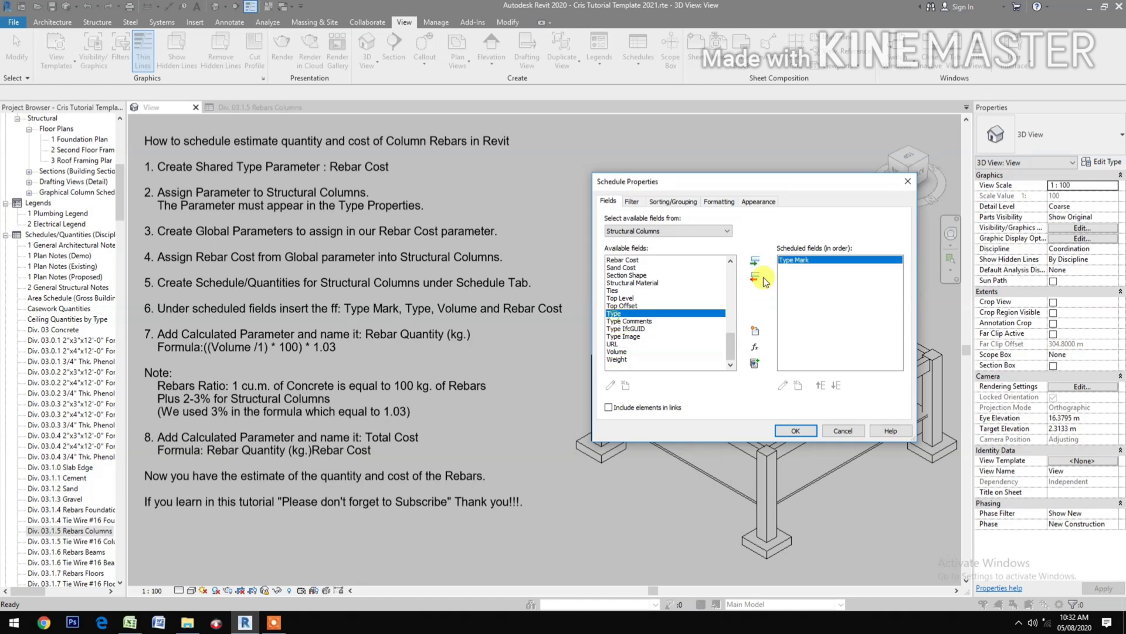
{"action": "left_click", "coordinate": [754, 260]}
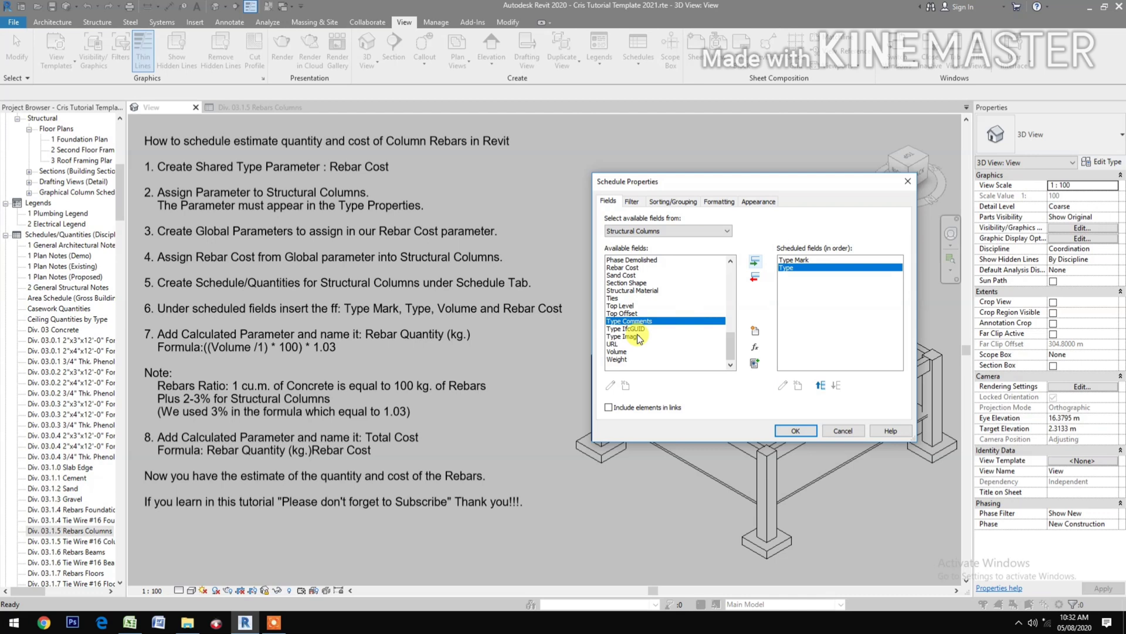
{"action": "left_click", "coordinate": [618, 351]}
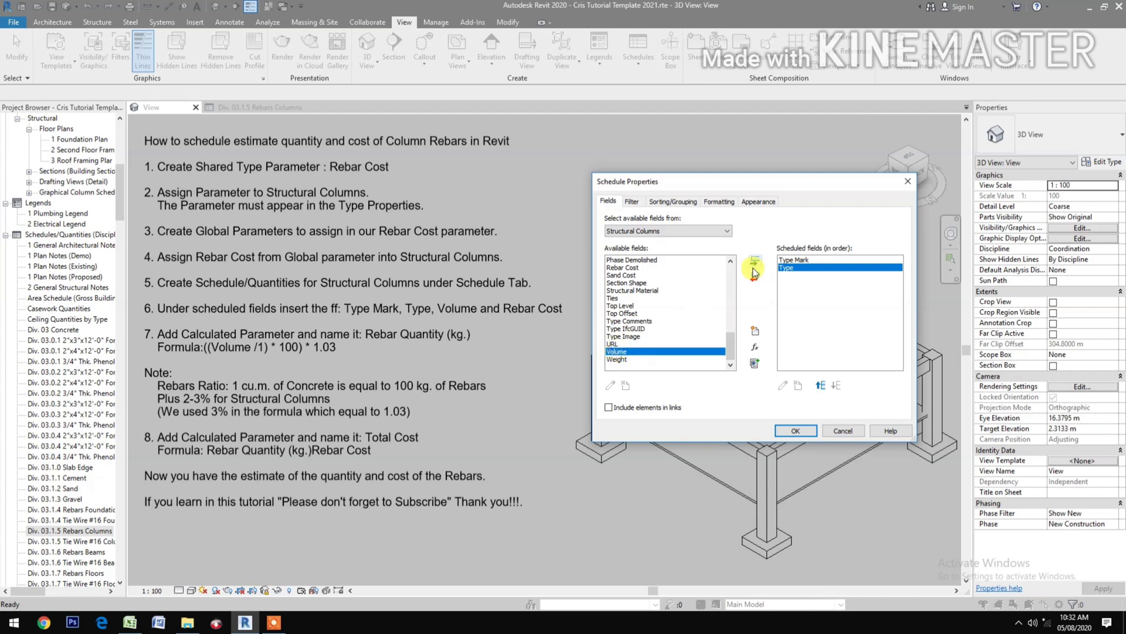
{"action": "left_click", "coordinate": [754, 260]}
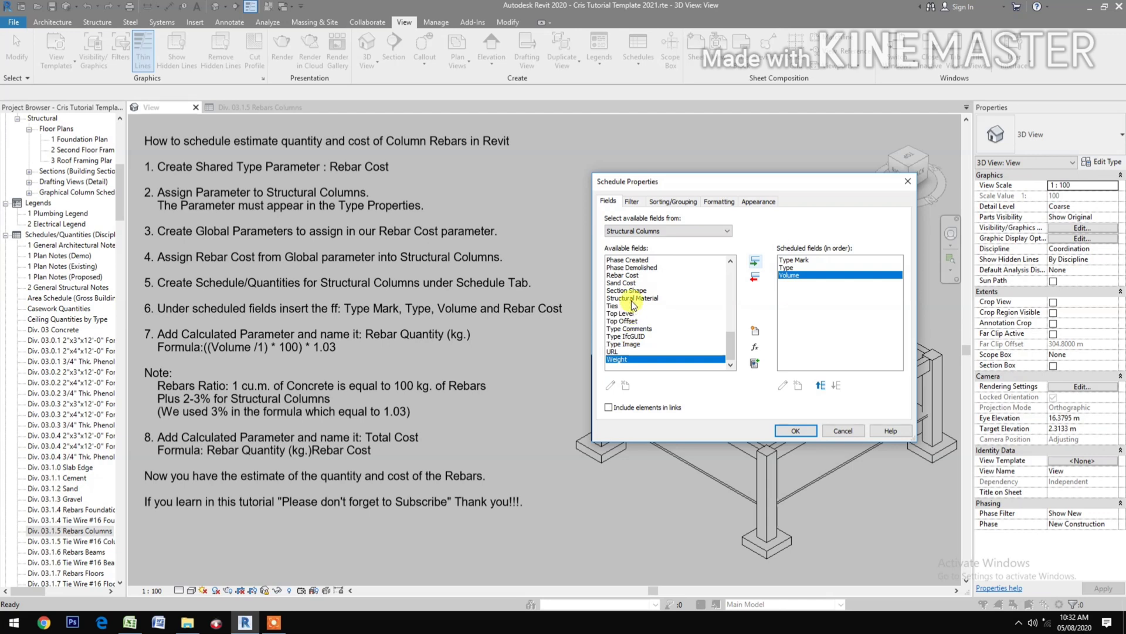
{"action": "left_click", "coordinate": [636, 276]}
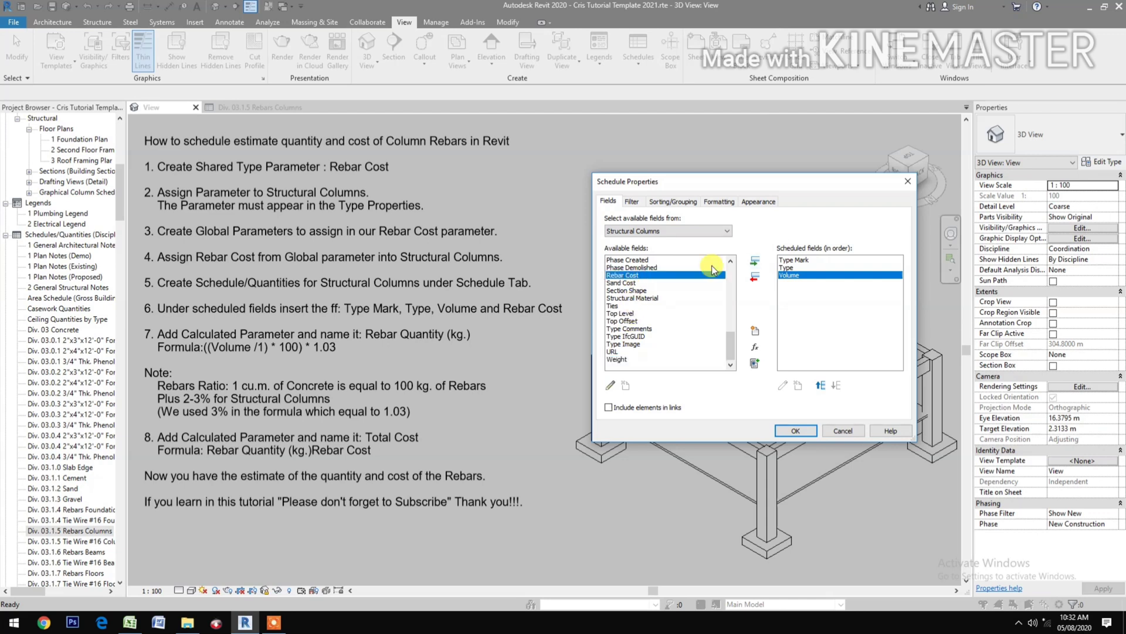
{"action": "left_click", "coordinate": [754, 260]}
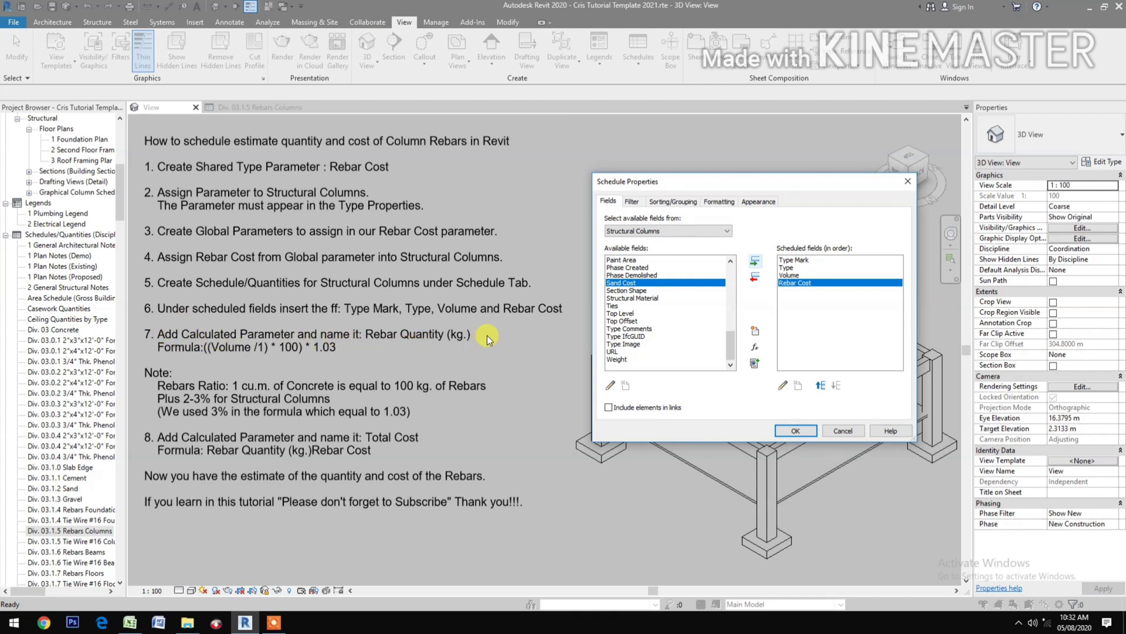
Step: Add Rebar Quantity (kg.) with formula ((Volume/1)*100)*1.03, positioned above Rebar Cost
{"action": "left_click", "coordinate": [757, 349]}
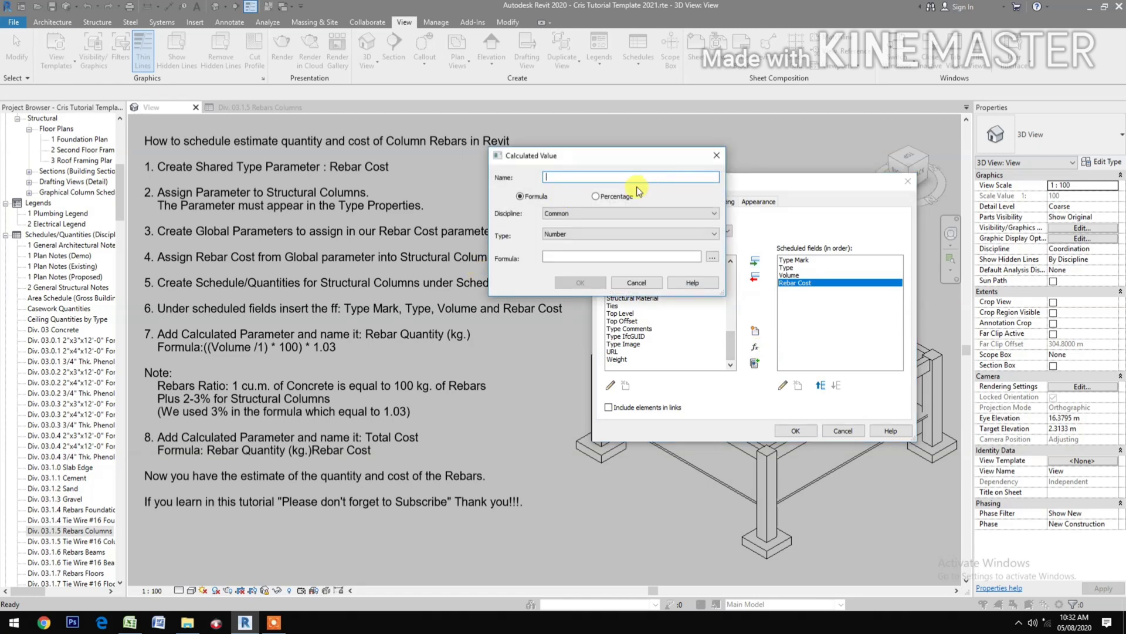
{"action": "type", "text": "Rebar Quantity (kg."}
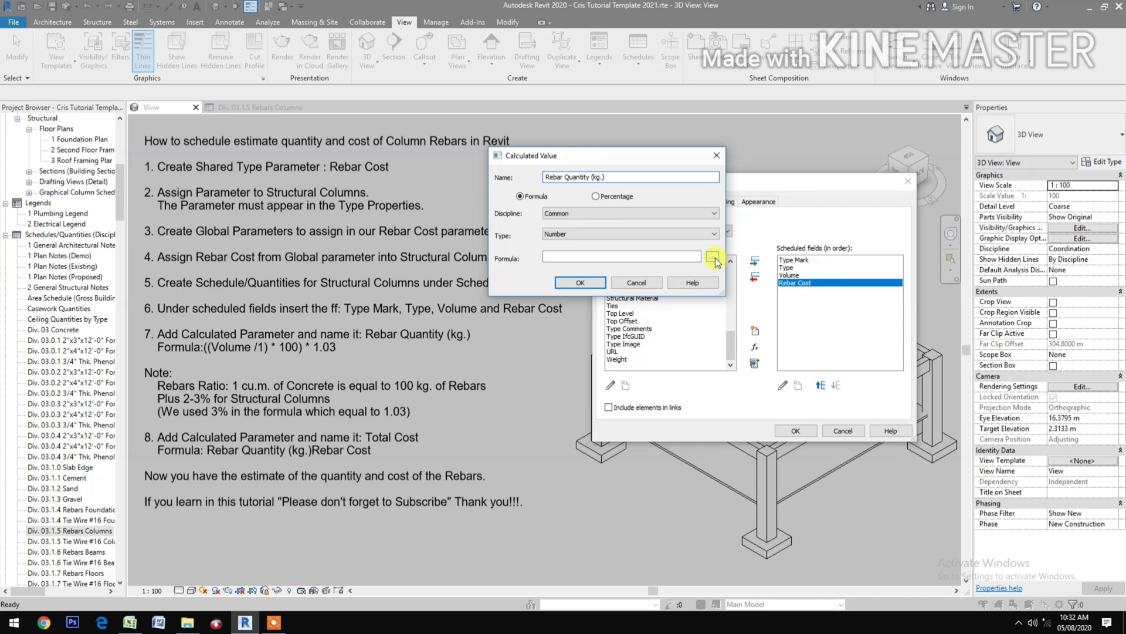
{"action": "left_click", "coordinate": [713, 257]}
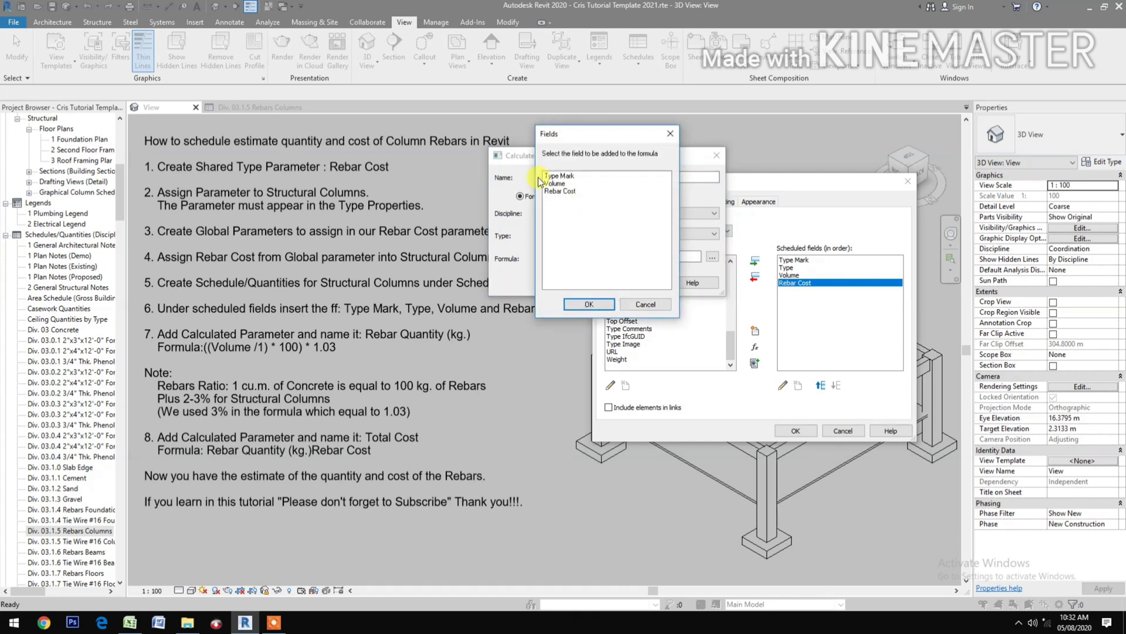
{"action": "left_click", "coordinate": [557, 183]}
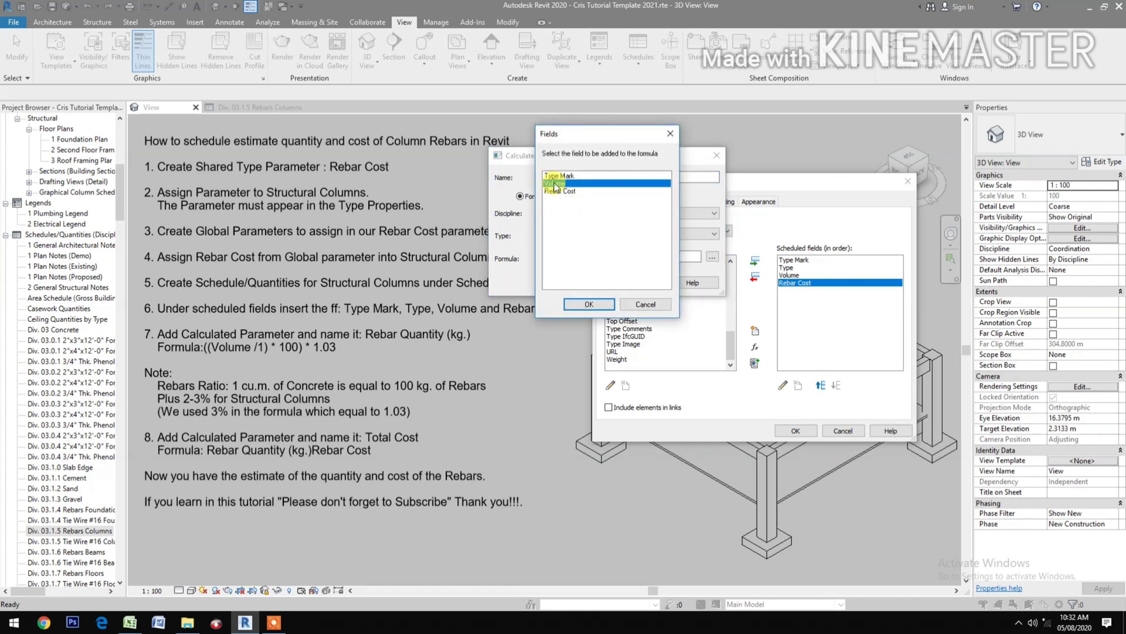
{"action": "left_click", "coordinate": [587, 305]}
{"action": "type", "text": "/1)"}
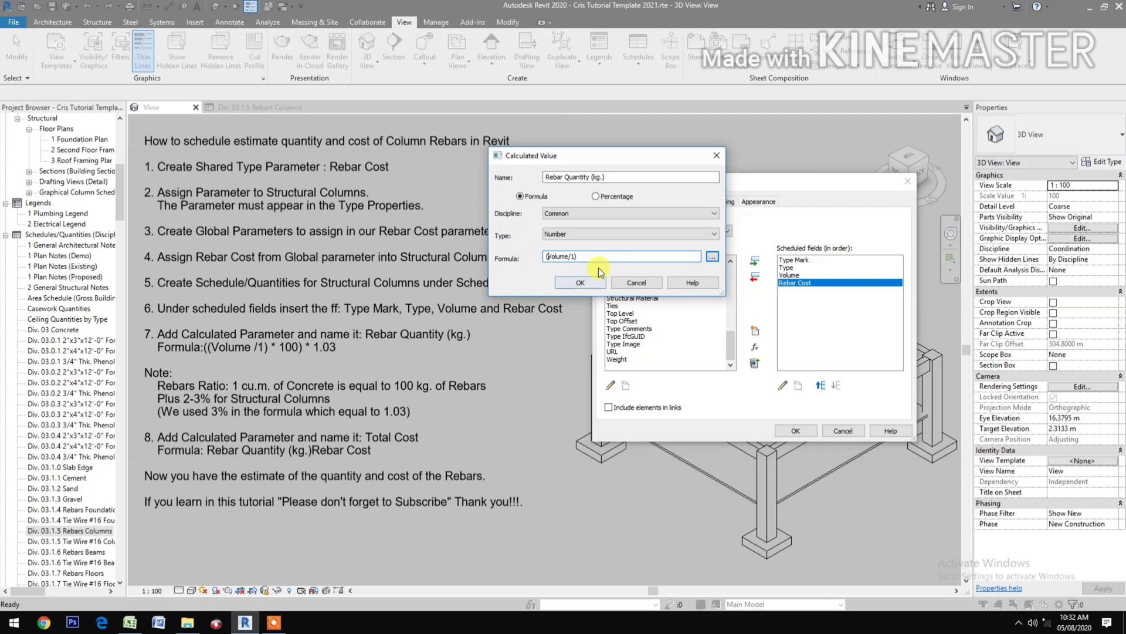
{"action": "left_click", "coordinate": [583, 255]}
{"action": "type", "text": "("}
{"action": "left_click", "coordinate": [613, 255]}
{"action": "type", "text": "*"}
{"action": "left_click", "coordinate": [581, 283]}
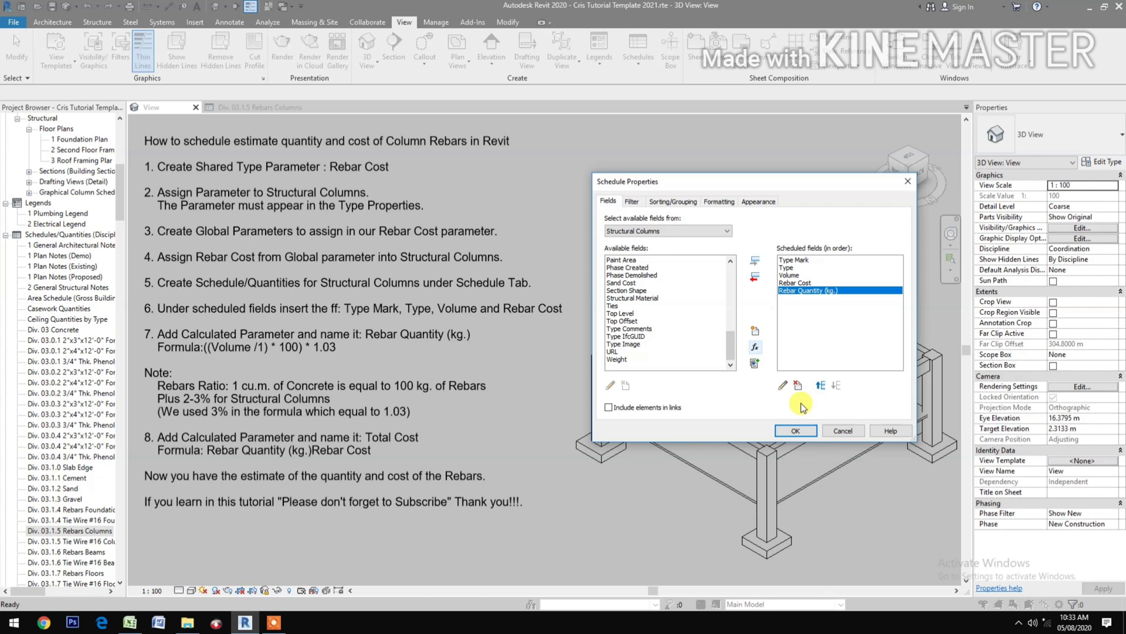
{"action": "left_click", "coordinate": [821, 388]}
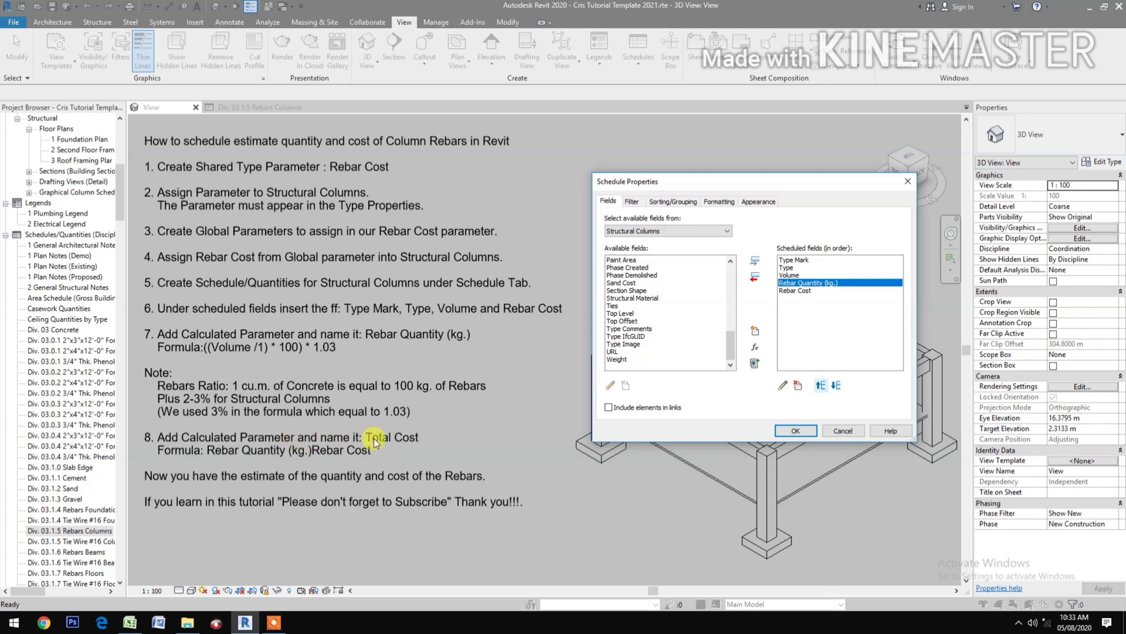
Step: Add a Currency calculated field Total Cost with formula [Rebar Quantity (kg.)]*Rebar Cost
{"action": "left_click", "coordinate": [754, 346]}
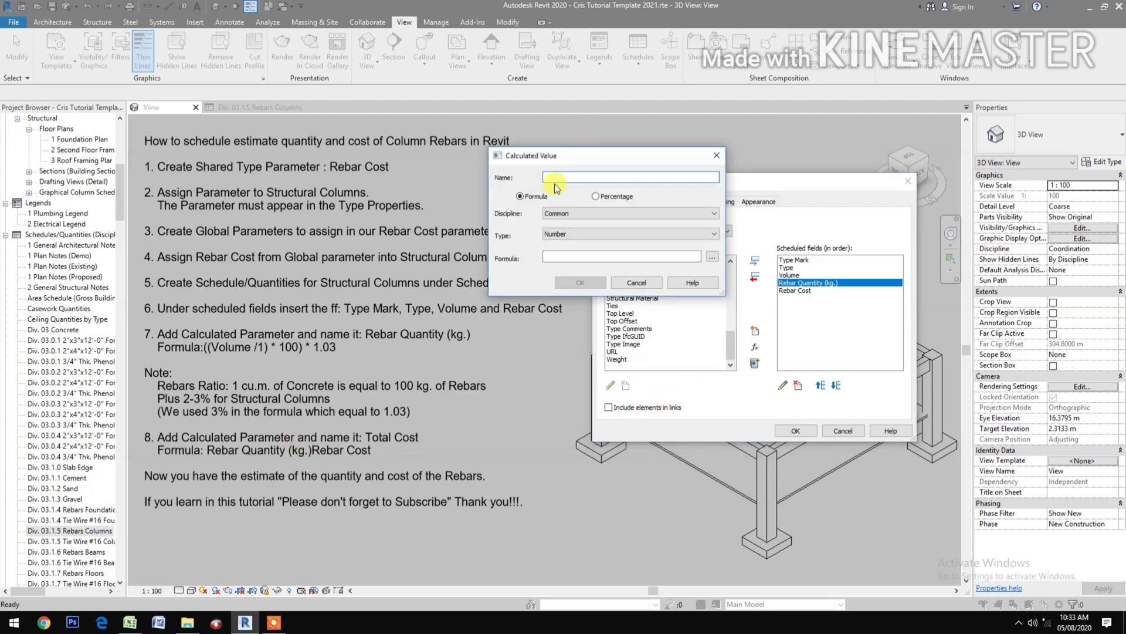
{"action": "type", "text": "Total Cost"}
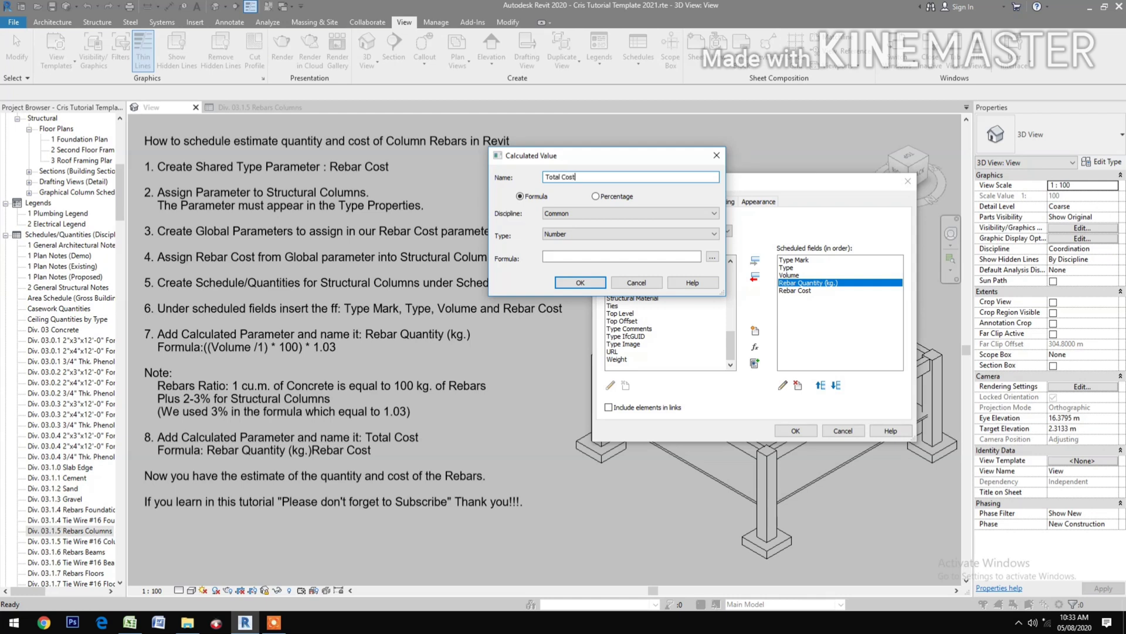
{"action": "left_click", "coordinate": [578, 236]}
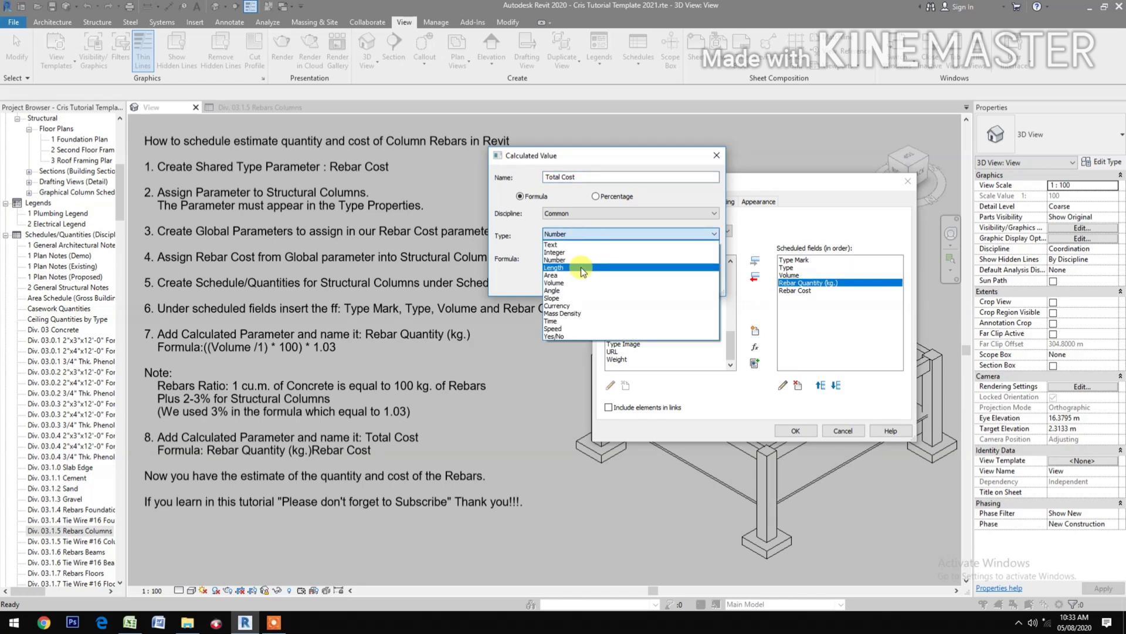
{"action": "left_click", "coordinate": [580, 305]}
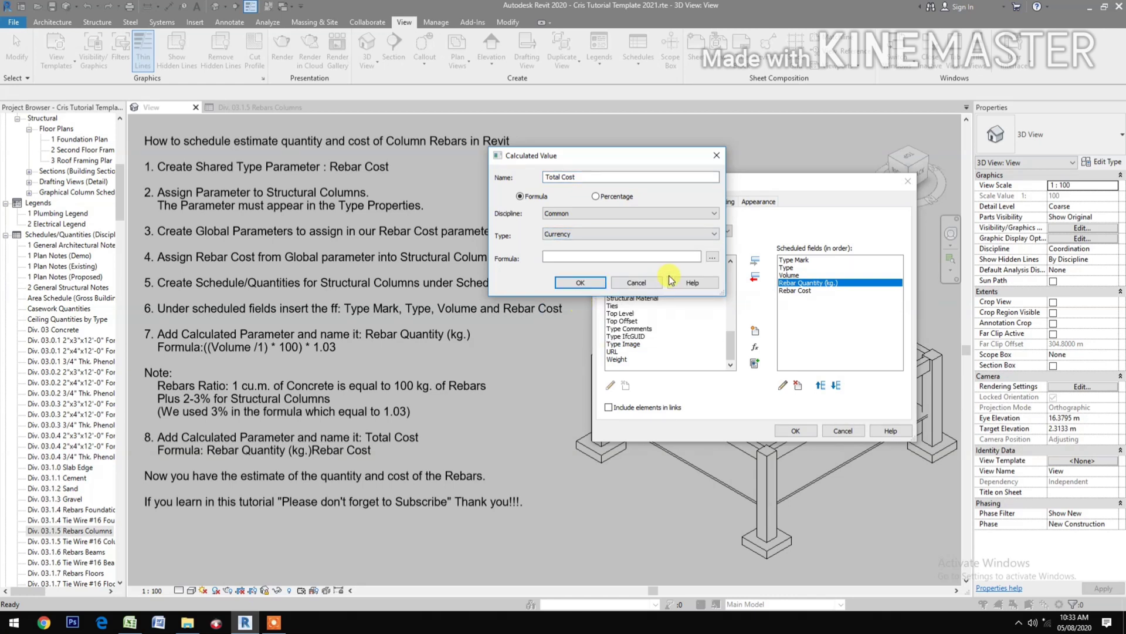
{"action": "left_click", "coordinate": [711, 258]}
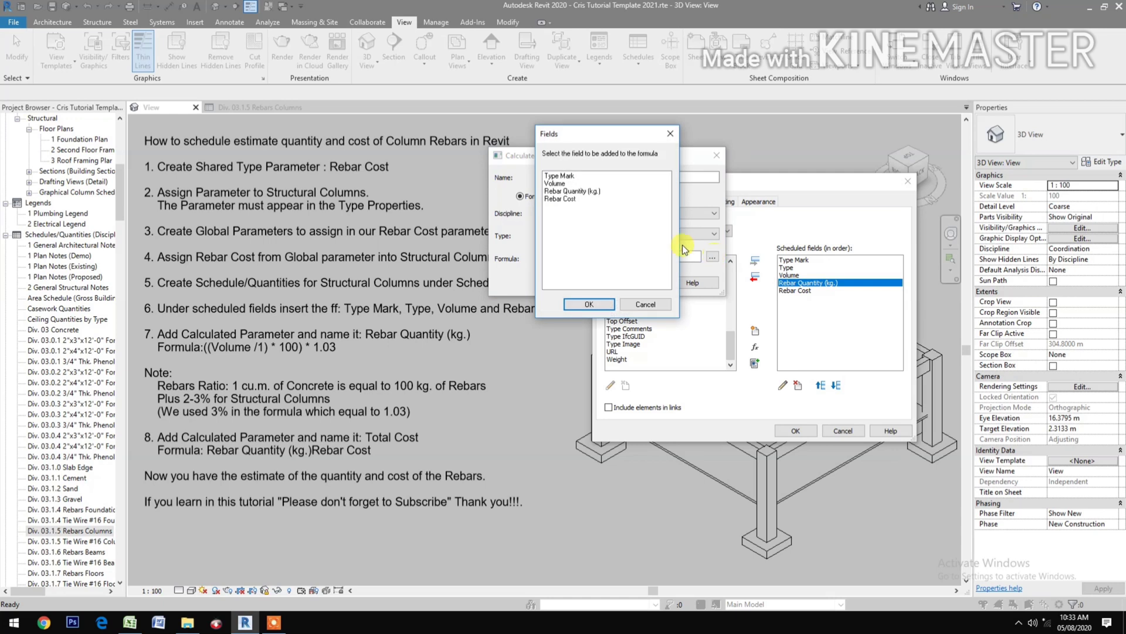
{"action": "left_click", "coordinate": [581, 192]}
{"action": "left_click", "coordinate": [589, 303]}
{"action": "type", "text": "[Rebar Quantity (kg.)]*"}
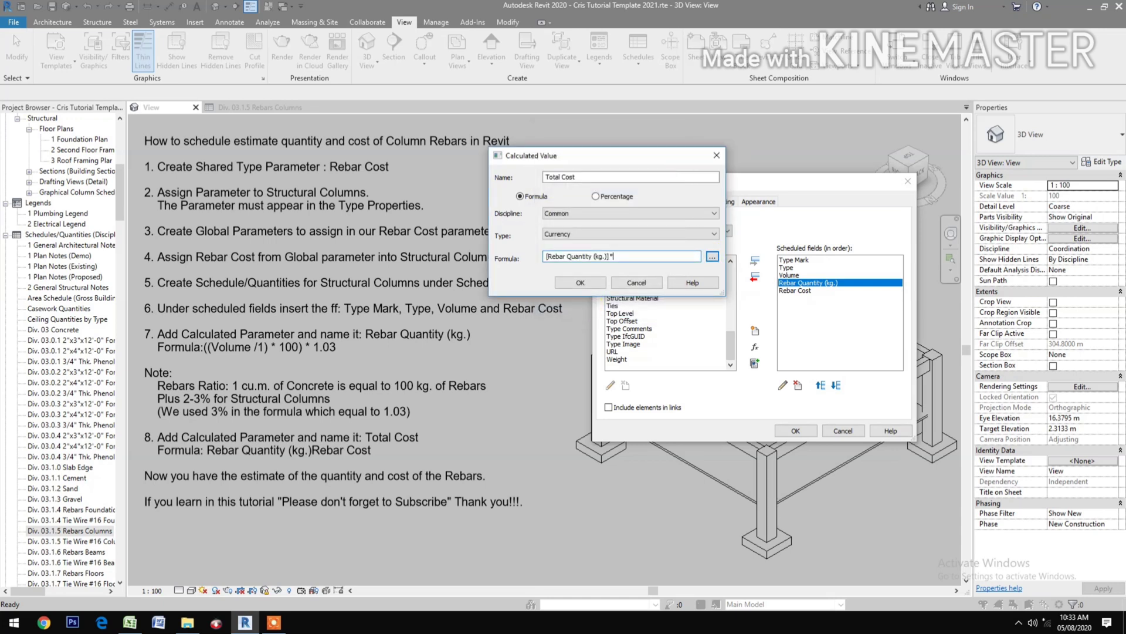
{"action": "left_click", "coordinate": [710, 260]}
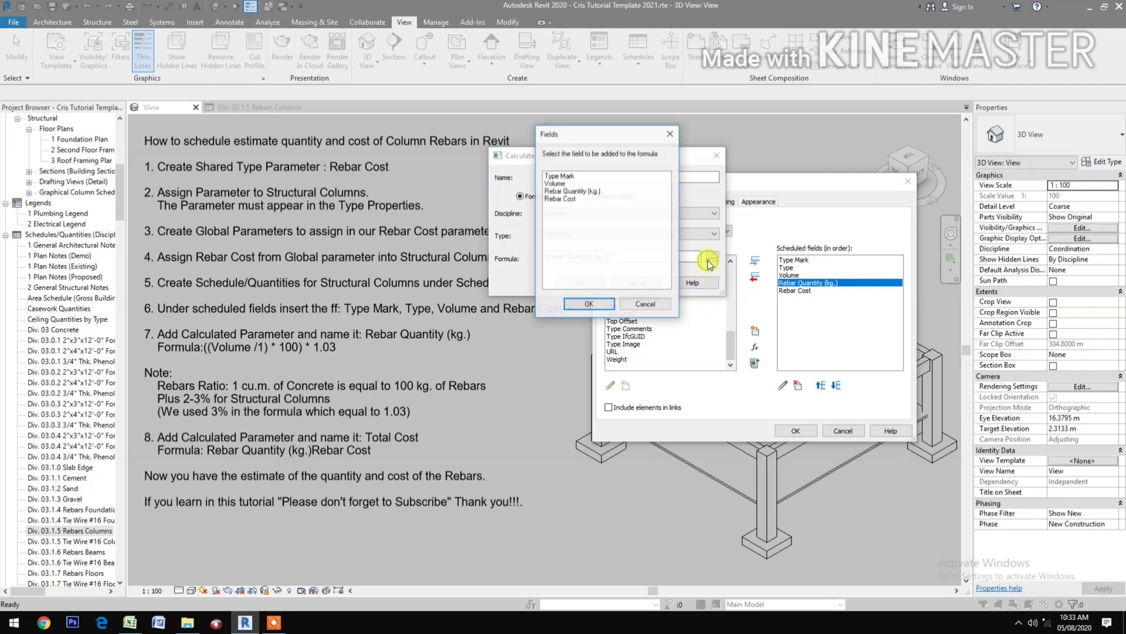
{"action": "left_click", "coordinate": [568, 200]}
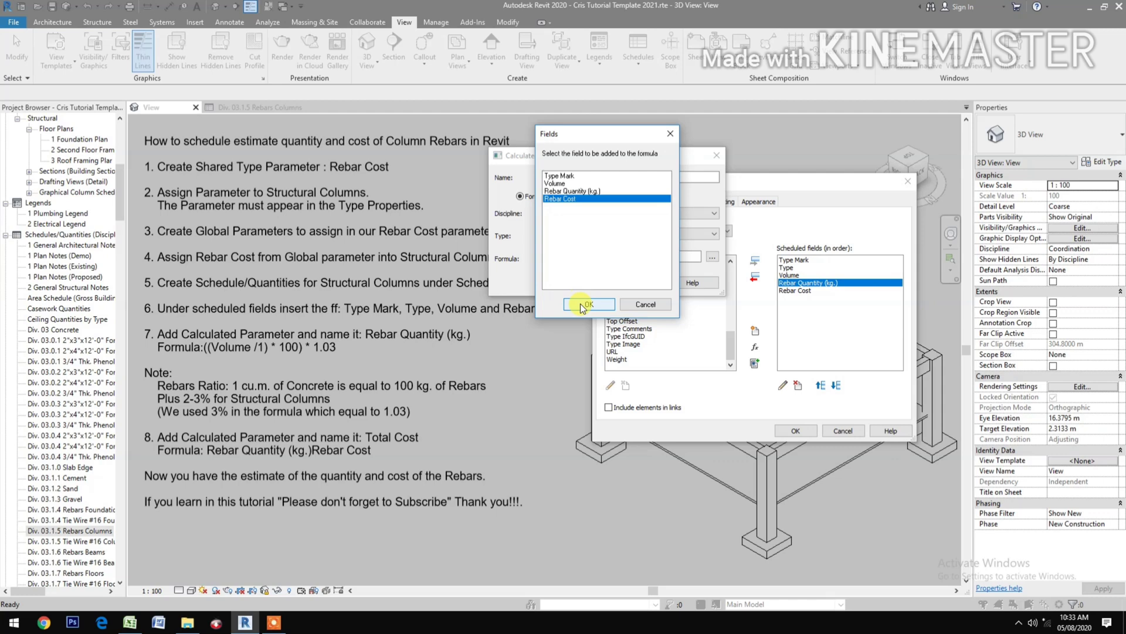
{"action": "left_click", "coordinate": [580, 303]}
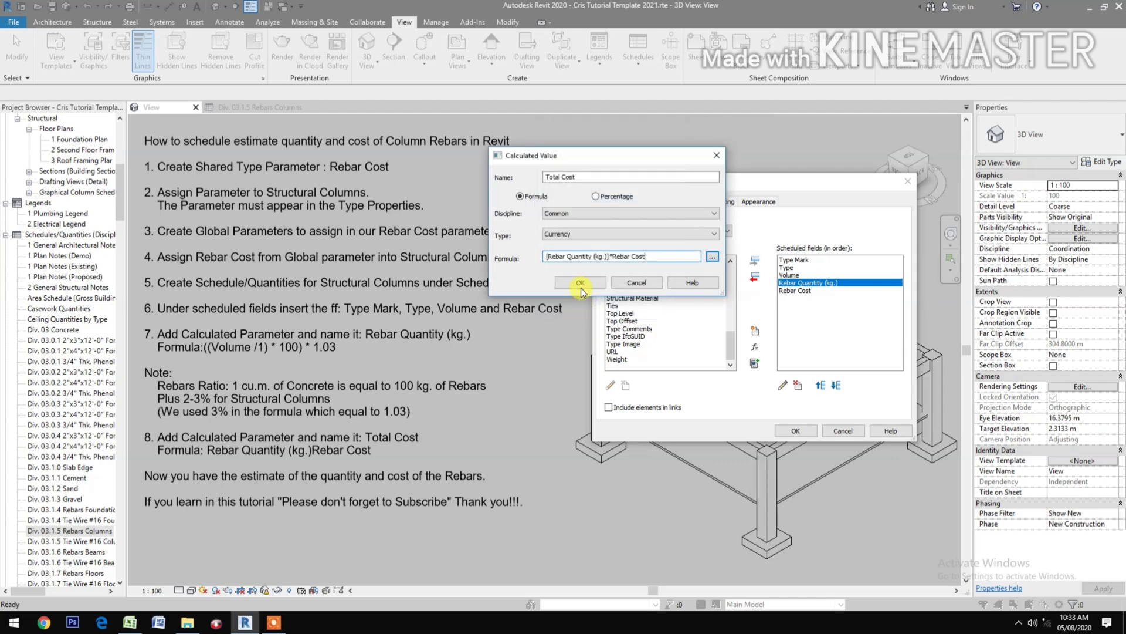
{"action": "left_click", "coordinate": [581, 288]}
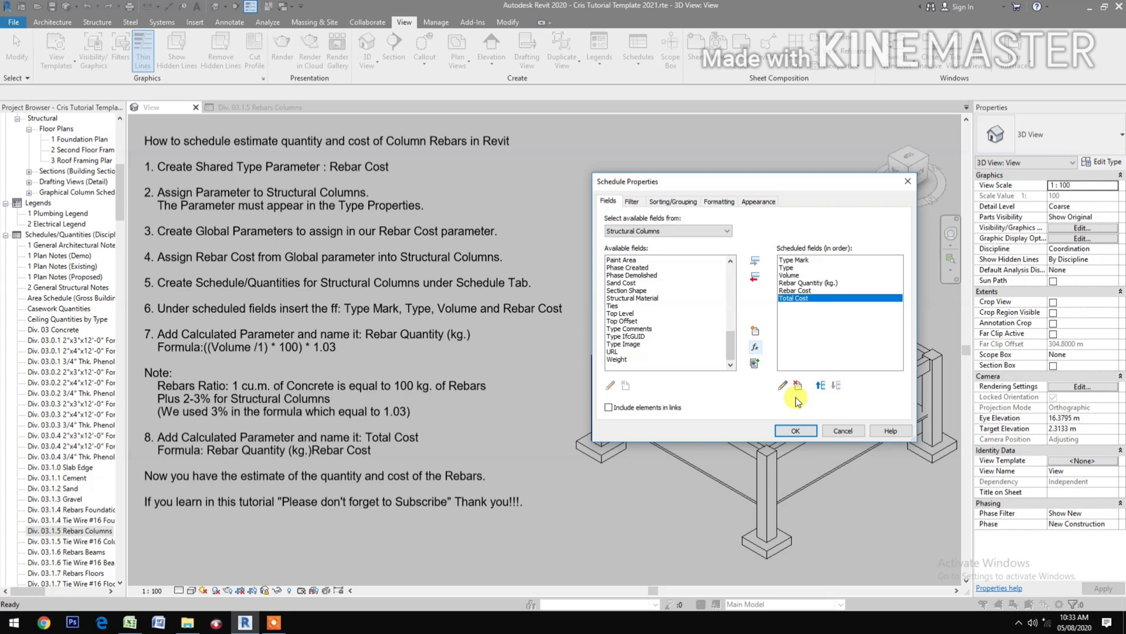
Step: Move from Sorting/Grouping to the Formatting settings of the schedule
{"action": "left_click", "coordinate": [677, 202]}
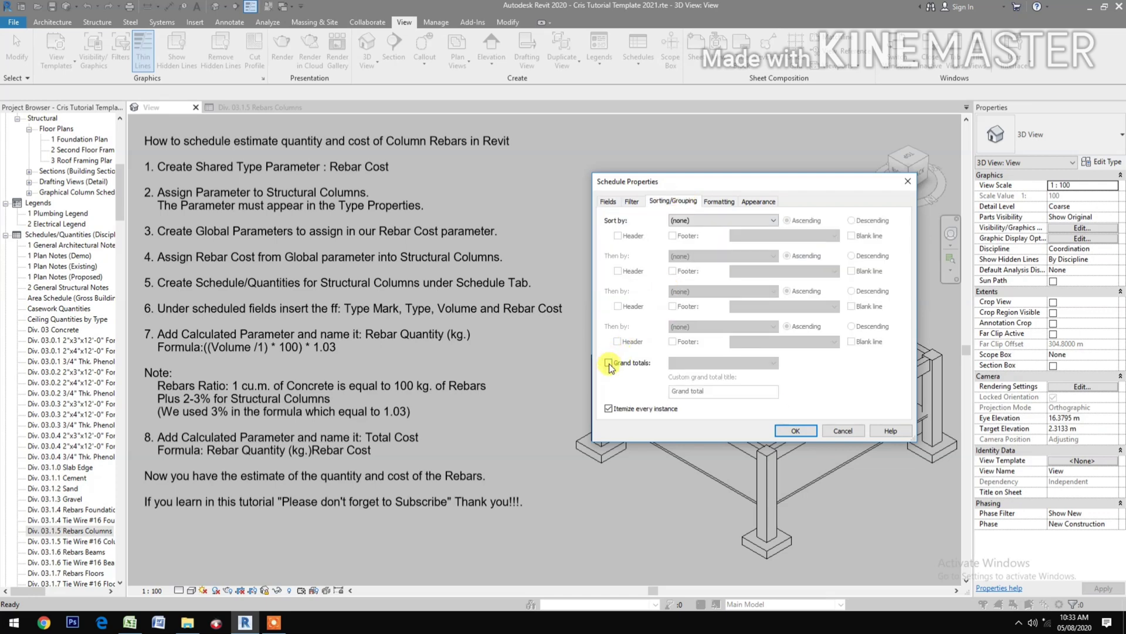
{"action": "left_click", "coordinate": [719, 202]}
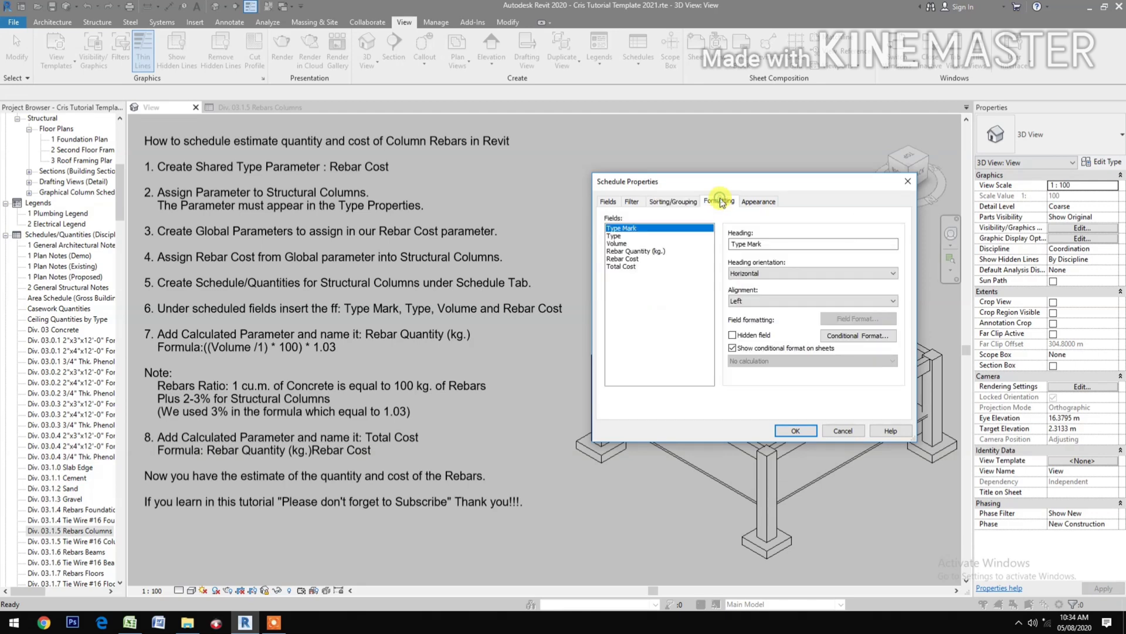
Step: Right-align Total Cost, keep its number format, and make it calculate totals
{"action": "left_click", "coordinate": [630, 268]}
{"action": "left_click", "coordinate": [754, 300]}
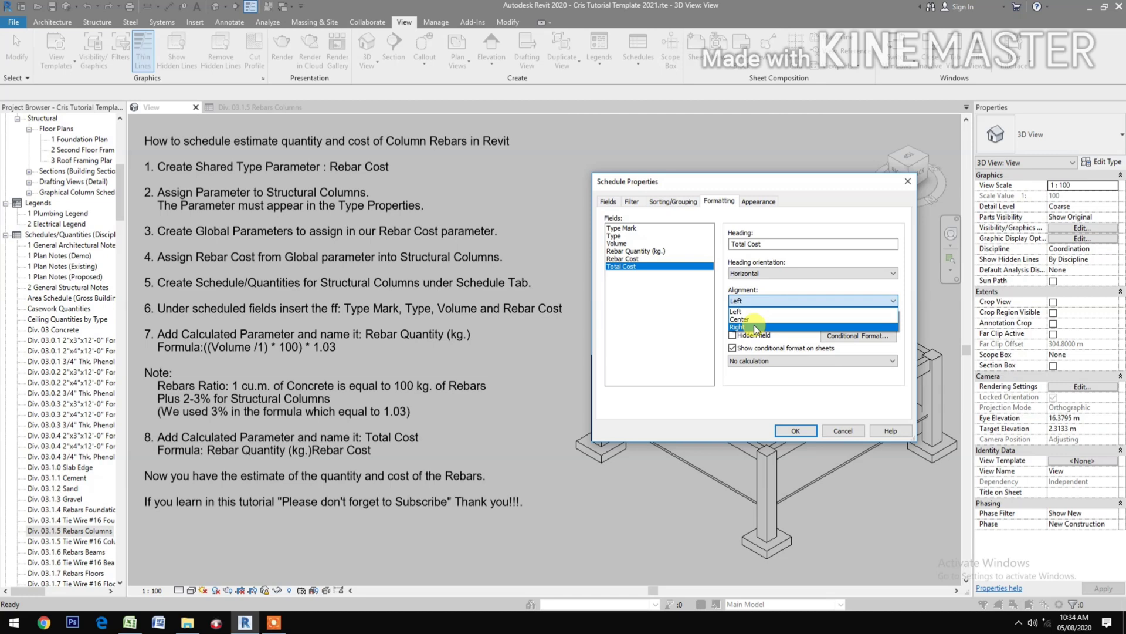
{"action": "left_click", "coordinate": [754, 327]}
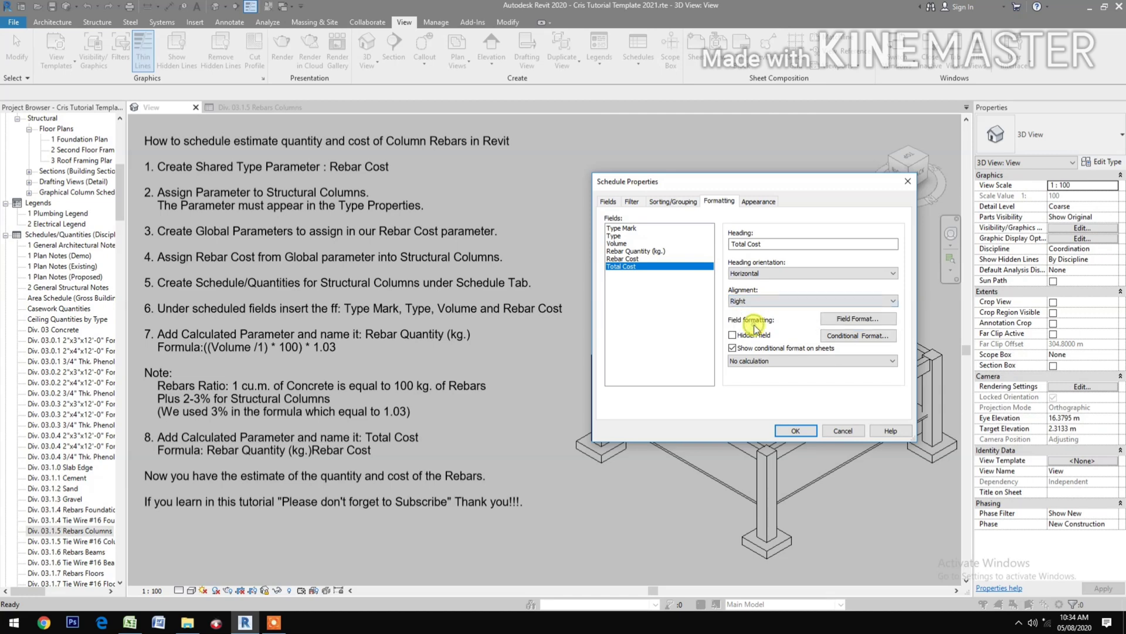
{"action": "left_click", "coordinate": [832, 321]}
{"action": "left_click", "coordinate": [761, 398]}
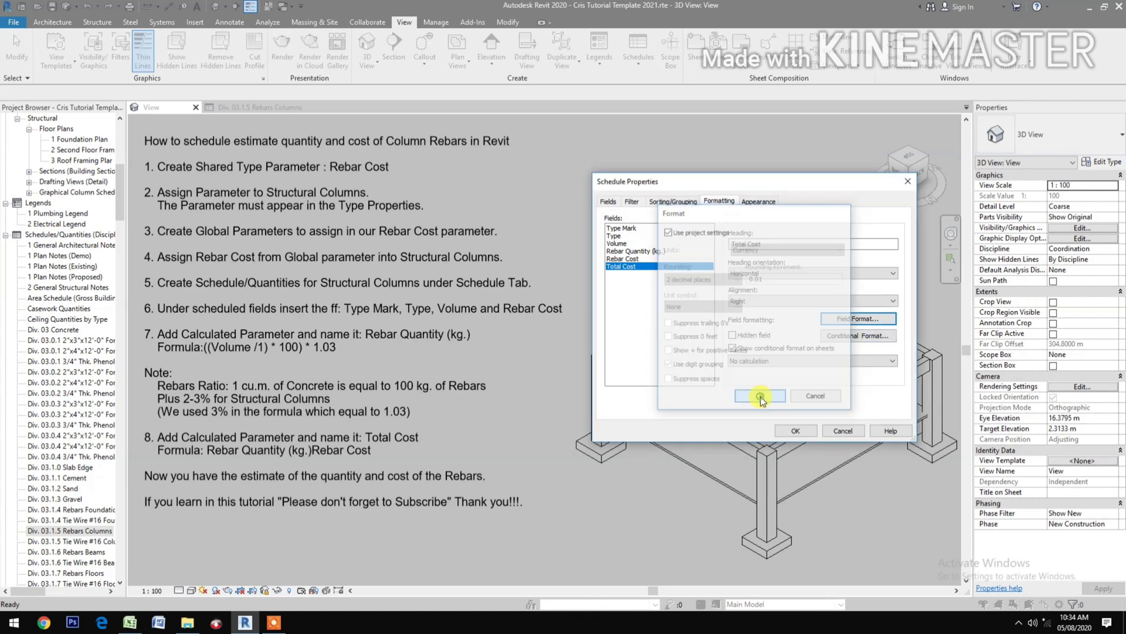
{"action": "left_click", "coordinate": [766, 360]}
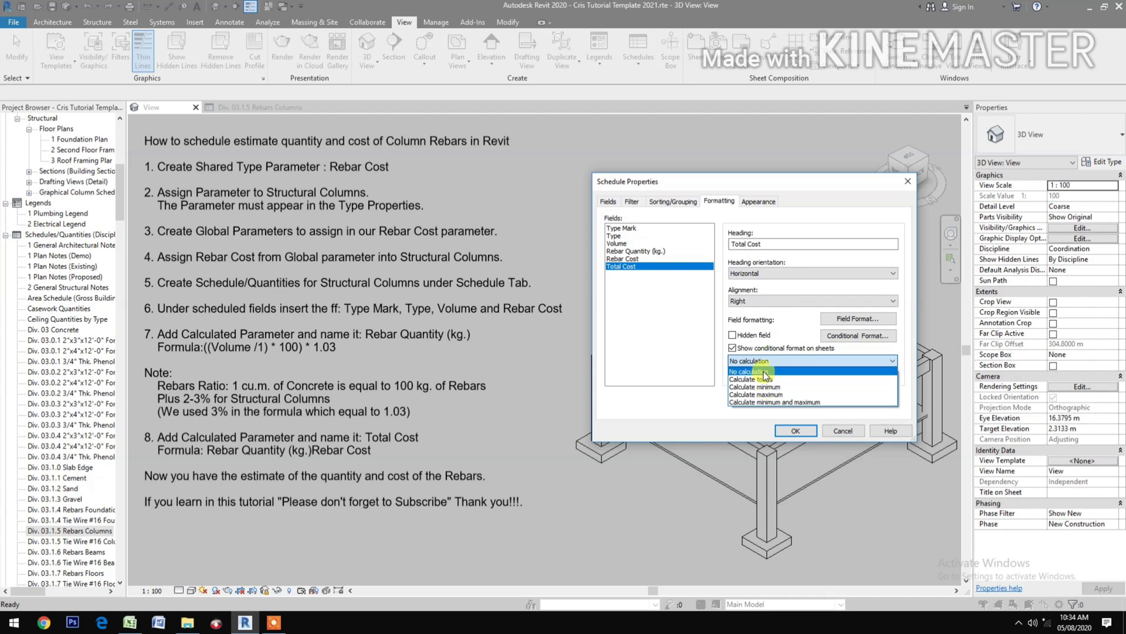
{"action": "left_click", "coordinate": [752, 379]}
Step: Right-align Rebar Cost and review its field number format
{"action": "left_click", "coordinate": [623, 257]}
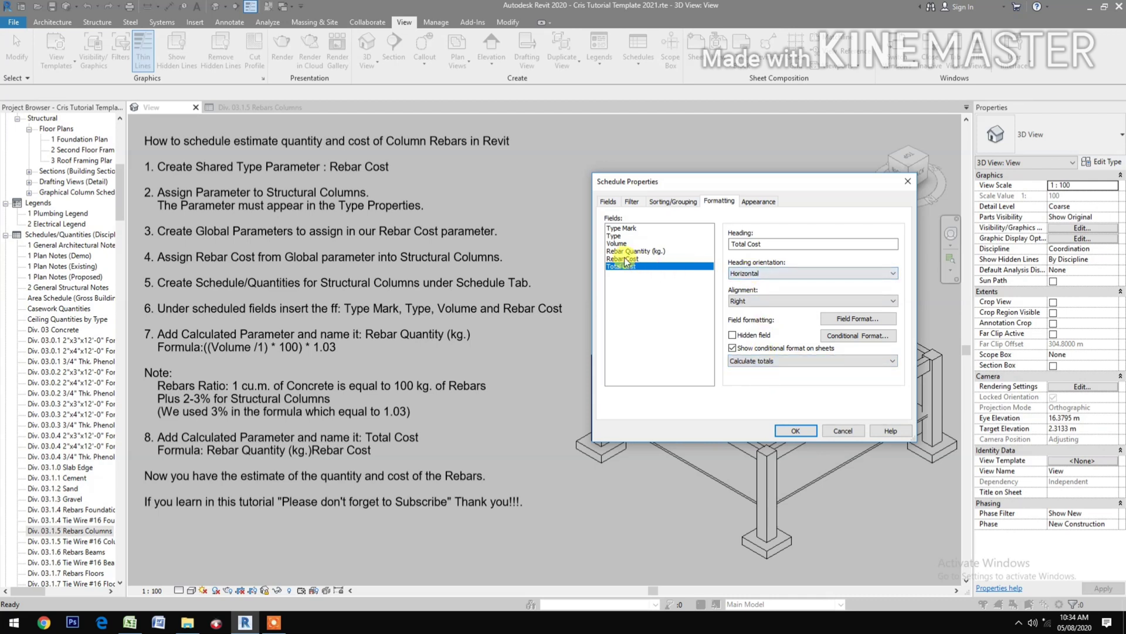
{"action": "left_click", "coordinate": [751, 301]}
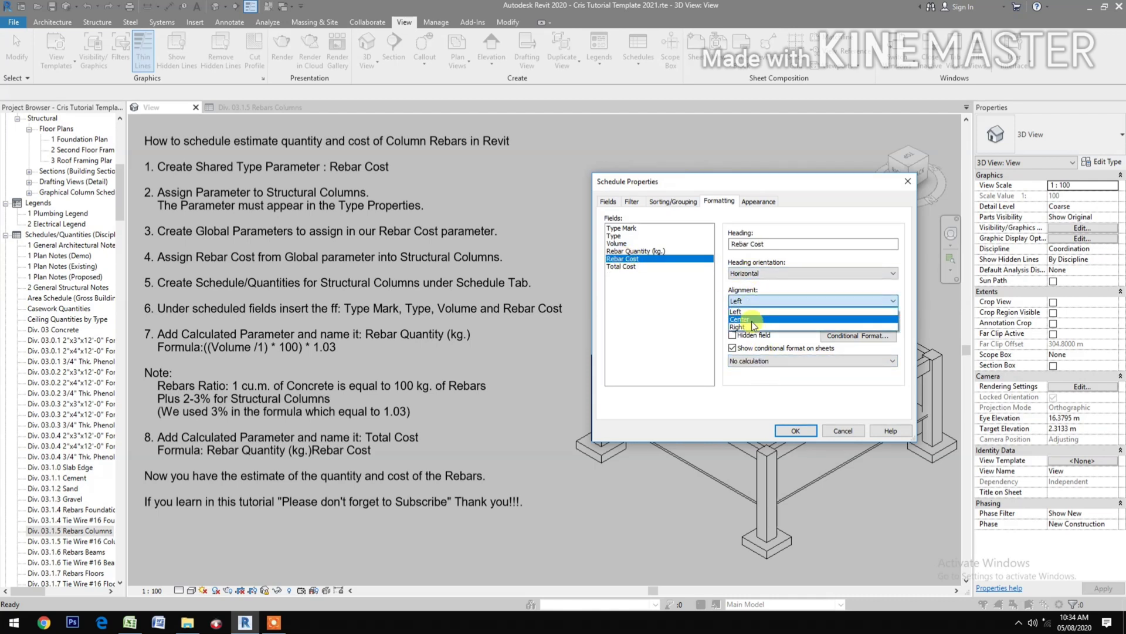
{"action": "left_click", "coordinate": [753, 326]}
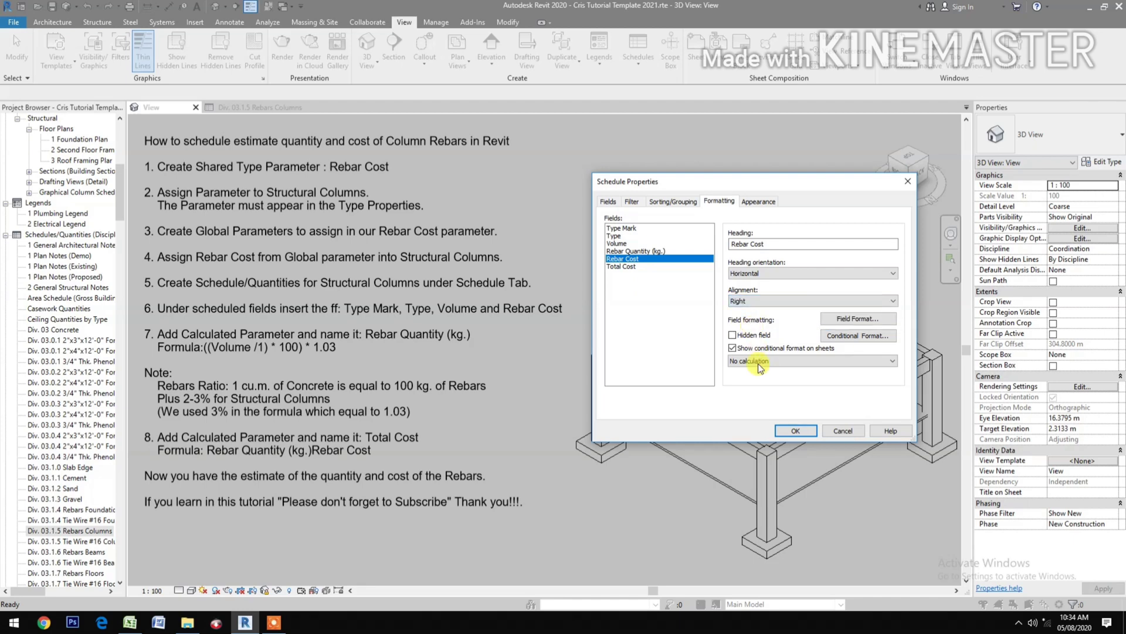
{"action": "left_click", "coordinate": [858, 318]}
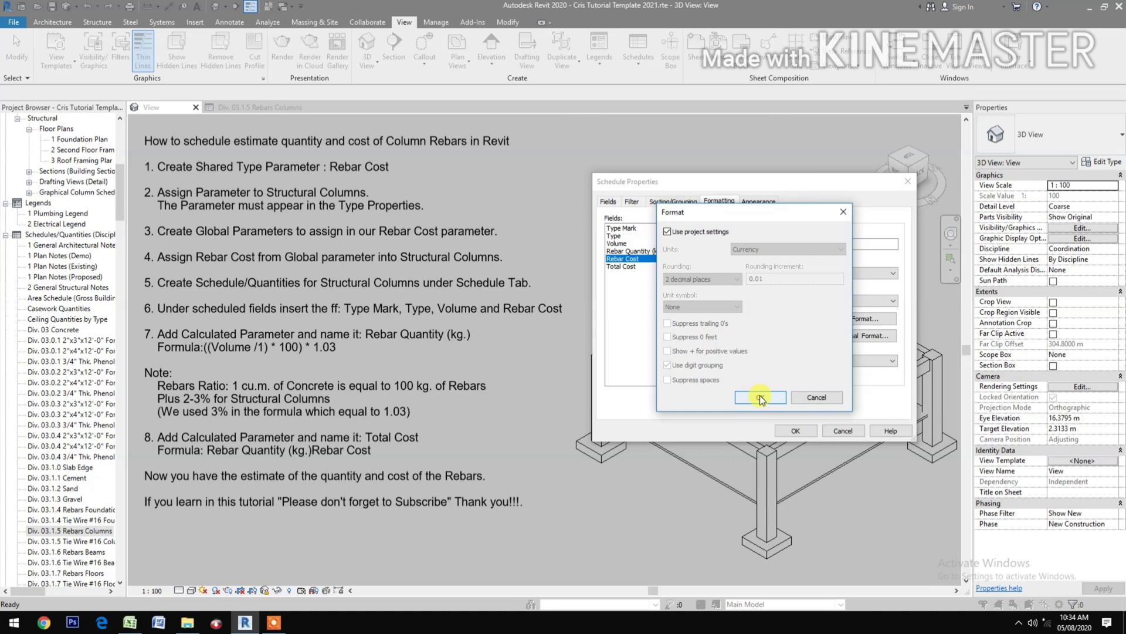
Step: Confirm the Rebar Cost number format and right-align the Rebar Quantity (kg.) column
{"action": "left_click", "coordinate": [759, 397]}
{"action": "left_click", "coordinate": [630, 251]}
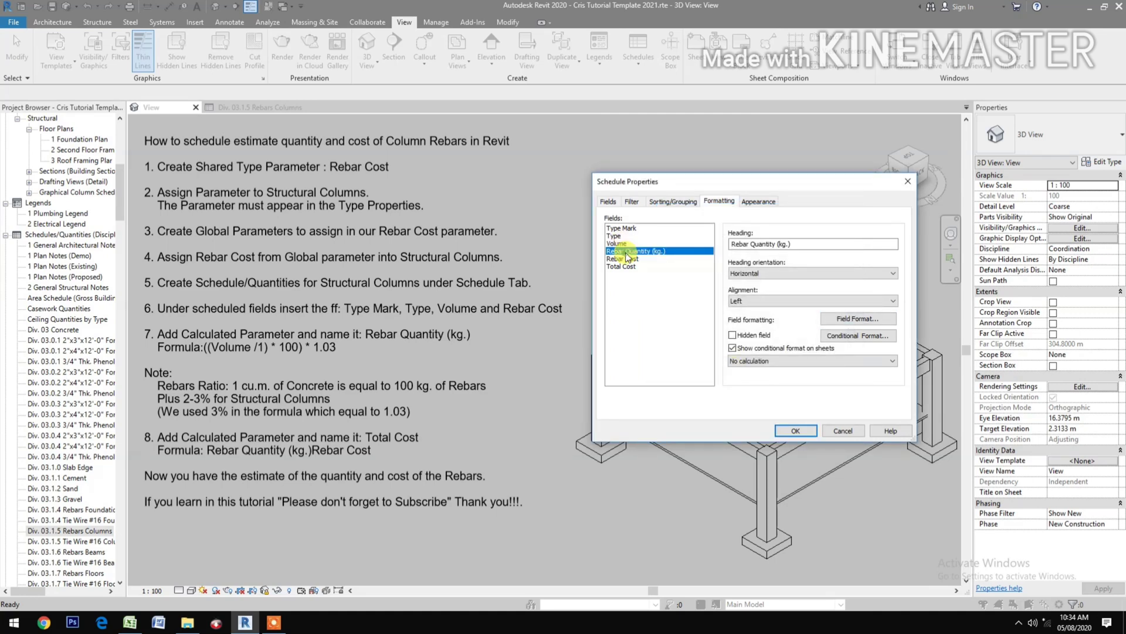
{"action": "left_click", "coordinate": [759, 303]}
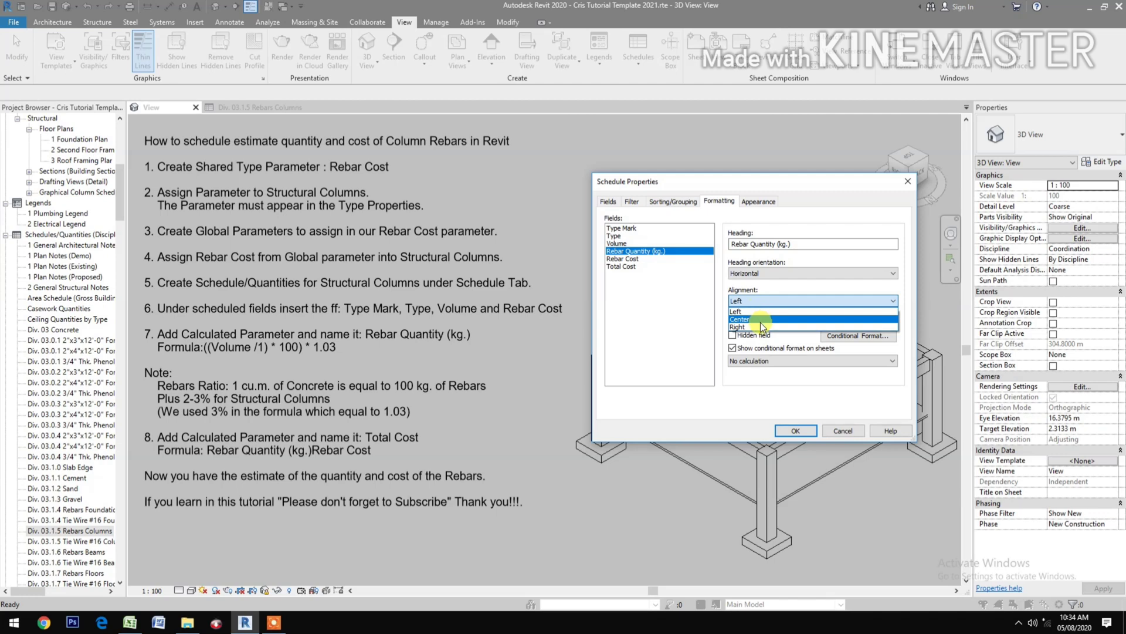
{"action": "left_click", "coordinate": [761, 320]}
Step: Give Rebar Quantity (kg.) a custom fixed-units format rounded to 2 decimal places
{"action": "left_click", "coordinate": [838, 321]}
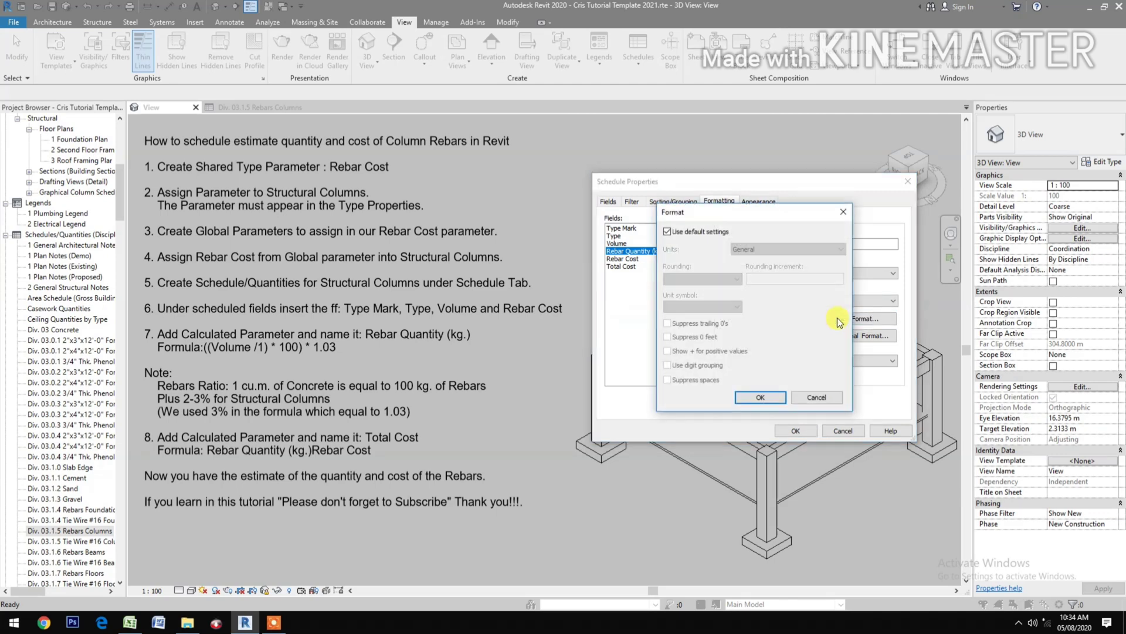
{"action": "left_click", "coordinate": [667, 232]}
{"action": "left_click", "coordinate": [788, 250]}
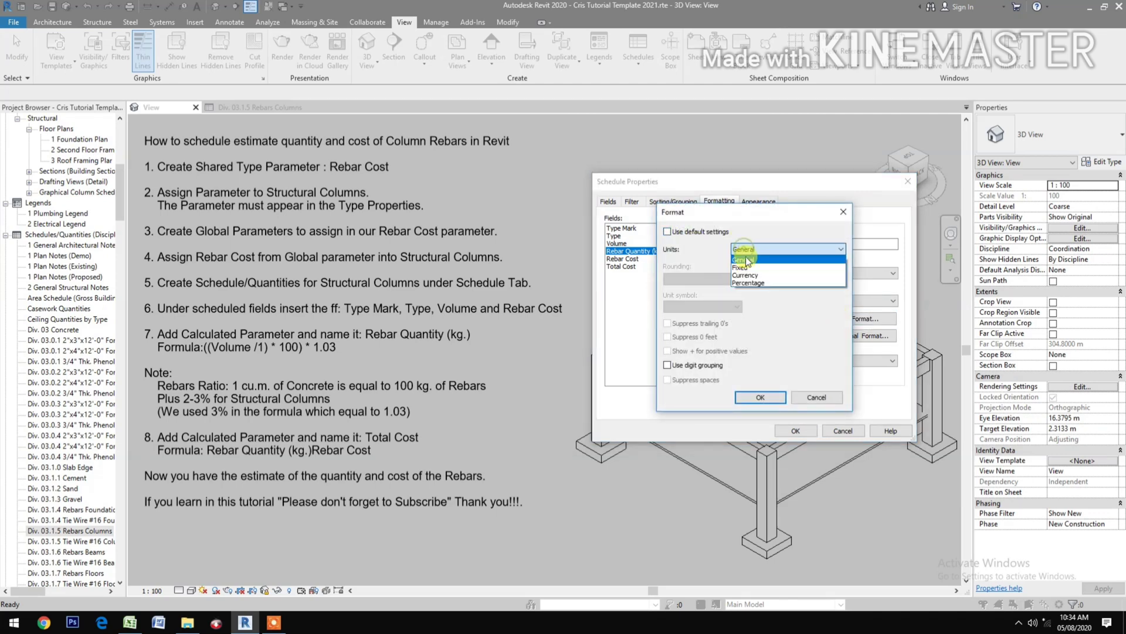
{"action": "left_click", "coordinate": [748, 267]}
{"action": "left_click", "coordinate": [702, 279]}
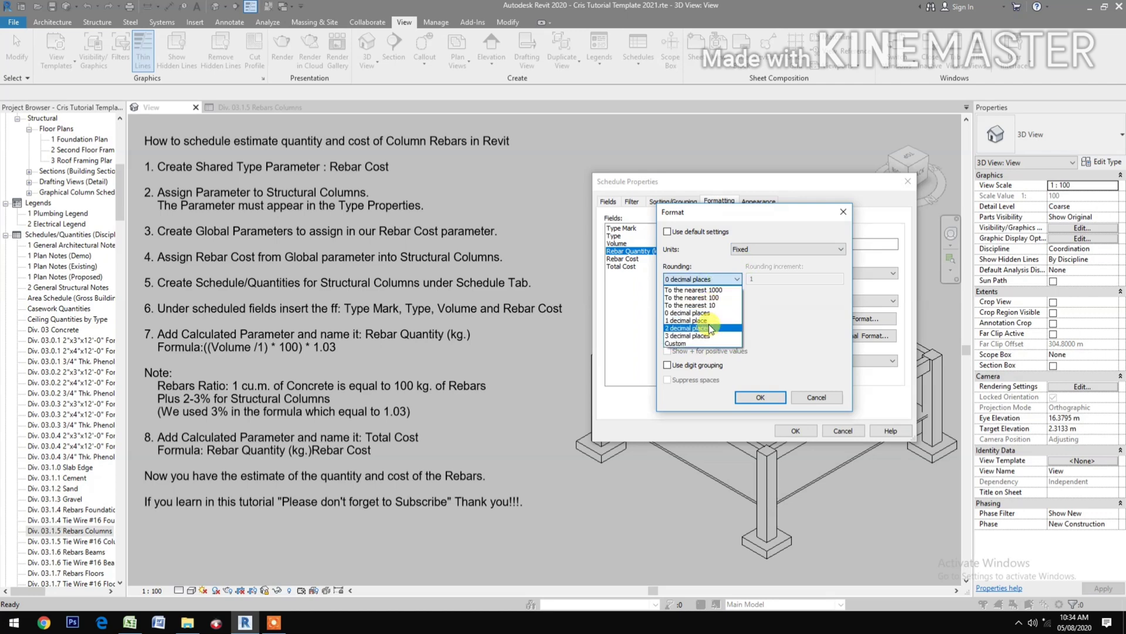
{"action": "left_click", "coordinate": [709, 328]}
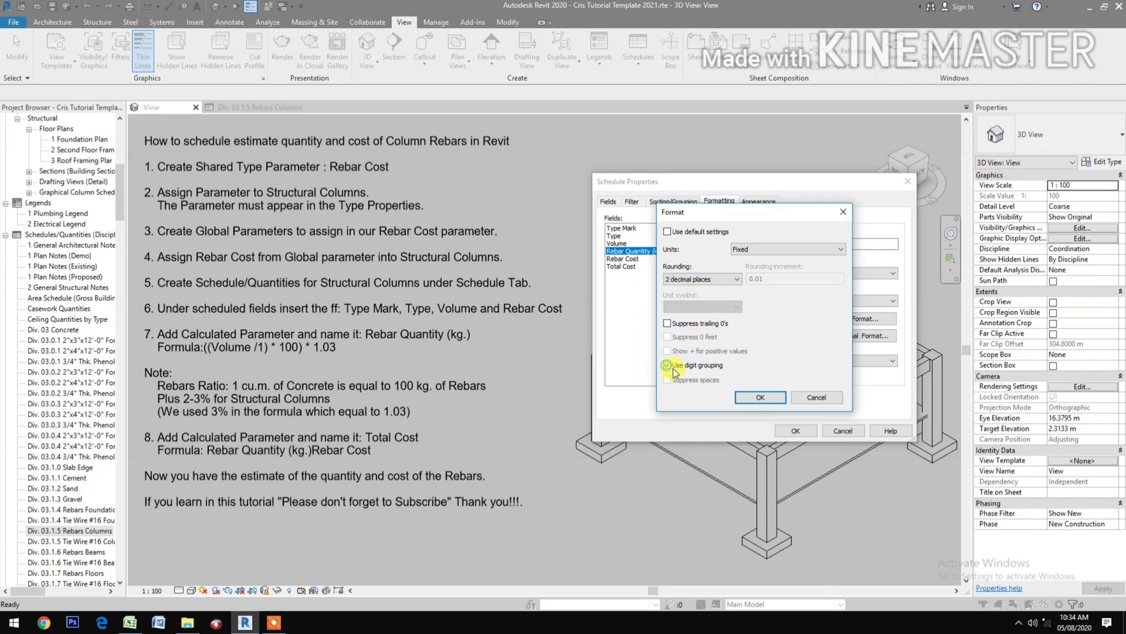
{"action": "left_click", "coordinate": [761, 397]}
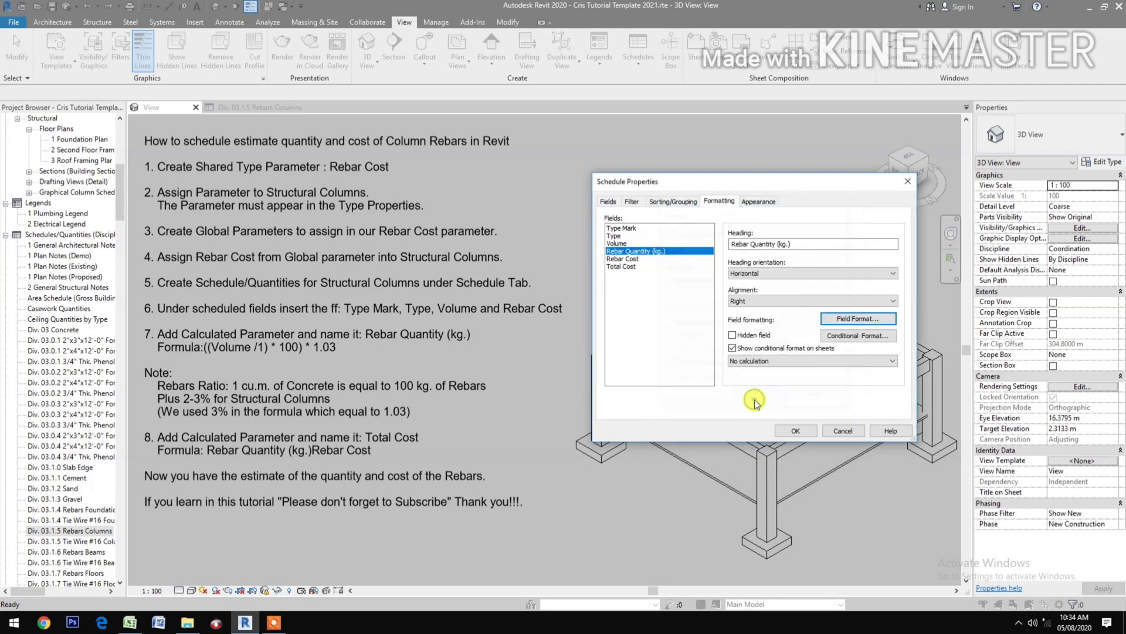
Step: Set the Volume field to calculate totals and align it right
{"action": "left_click", "coordinate": [616, 244]}
{"action": "left_click", "coordinate": [748, 359]}
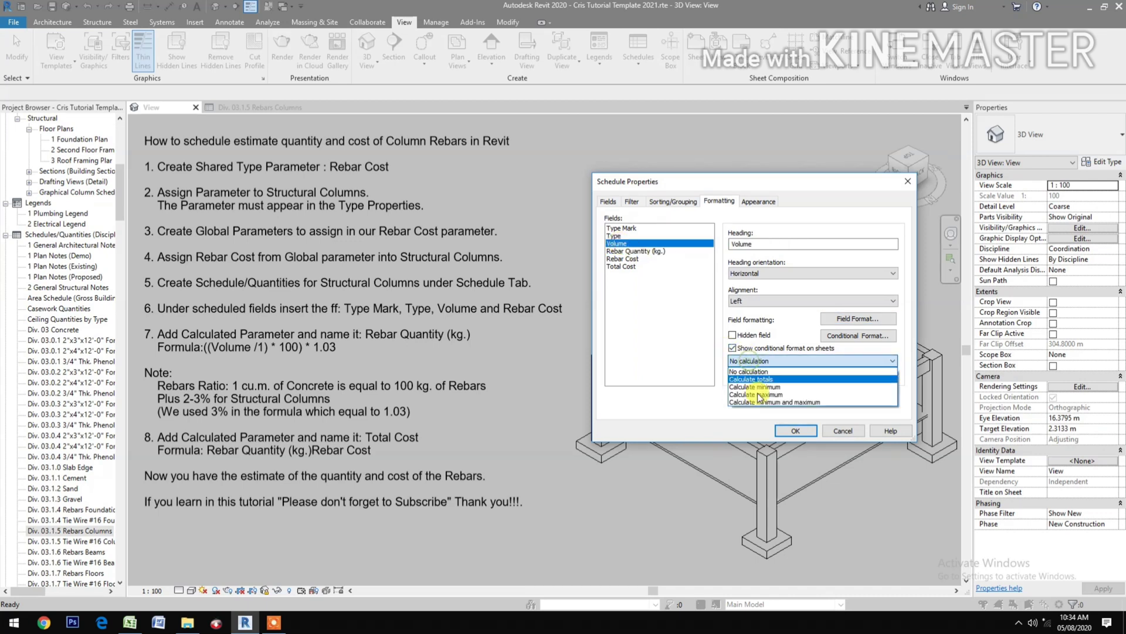
{"action": "left_click", "coordinate": [759, 380]}
{"action": "left_click", "coordinate": [762, 301]}
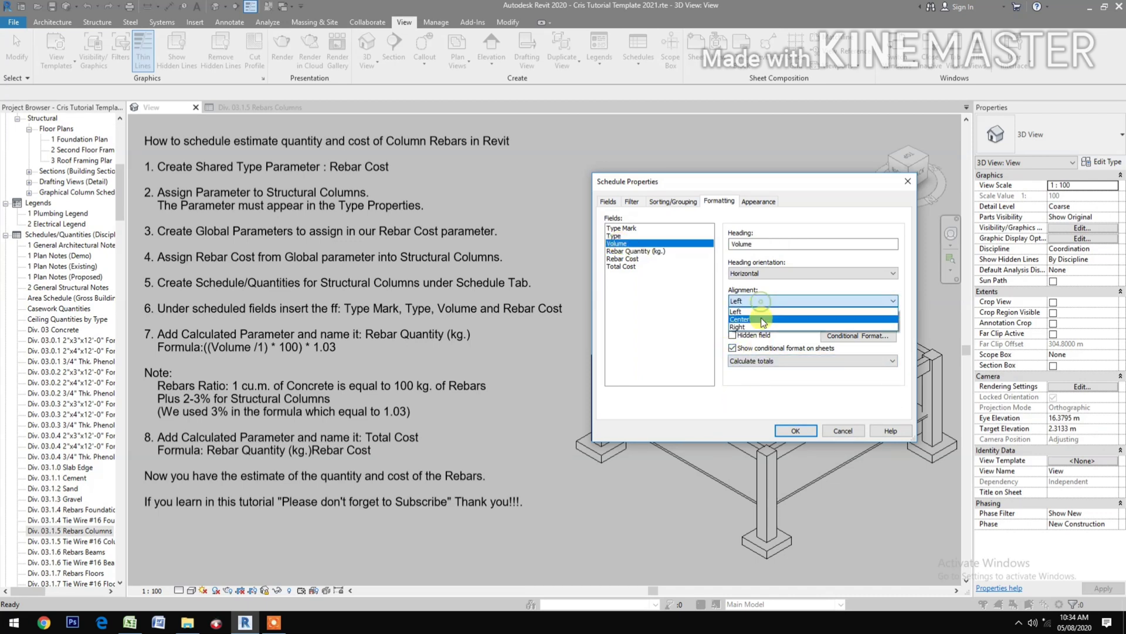
{"action": "left_click", "coordinate": [762, 328]}
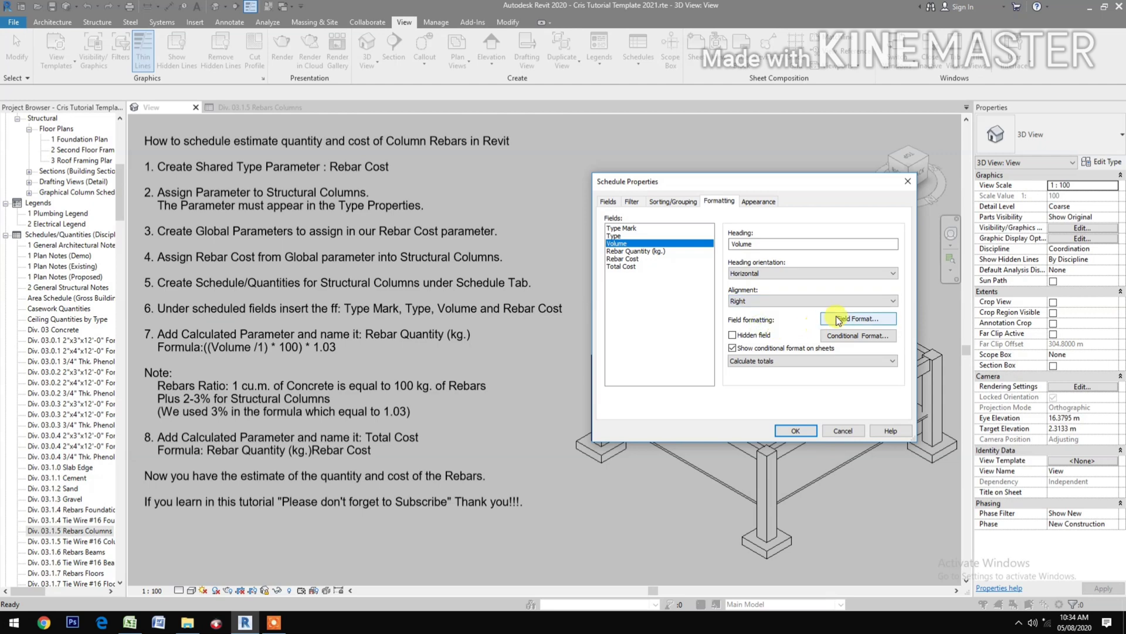
Step: Accept Volume's number format, then reselect Rebar Quantity (kg.) to review its format
{"action": "left_click", "coordinate": [800, 319]}
{"action": "left_click", "coordinate": [757, 398]}
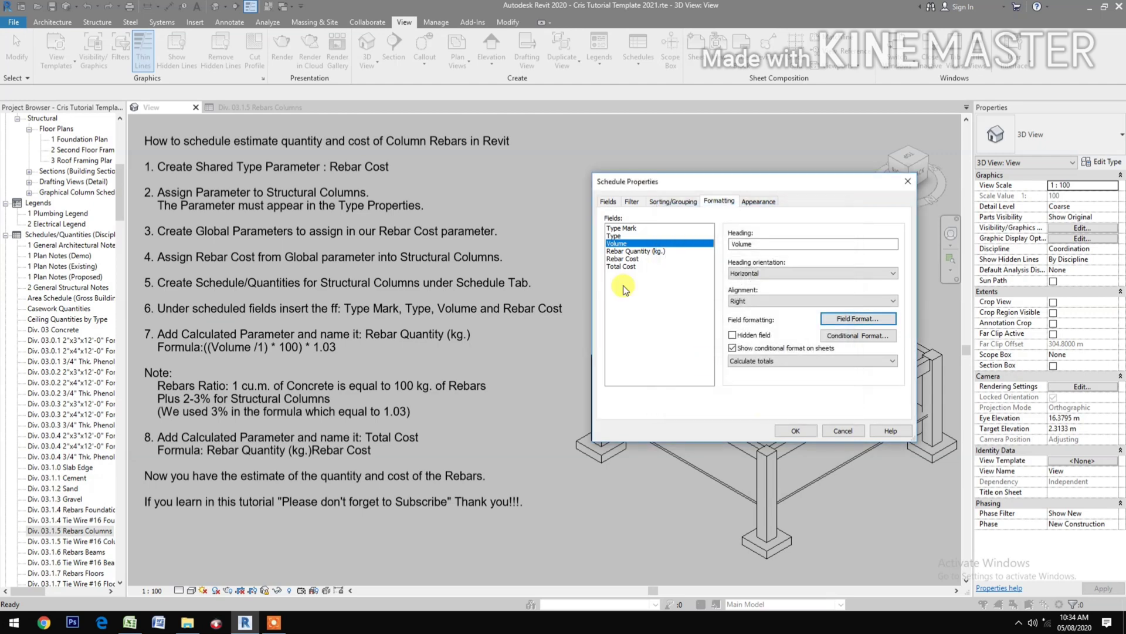
{"action": "left_click", "coordinate": [647, 252]}
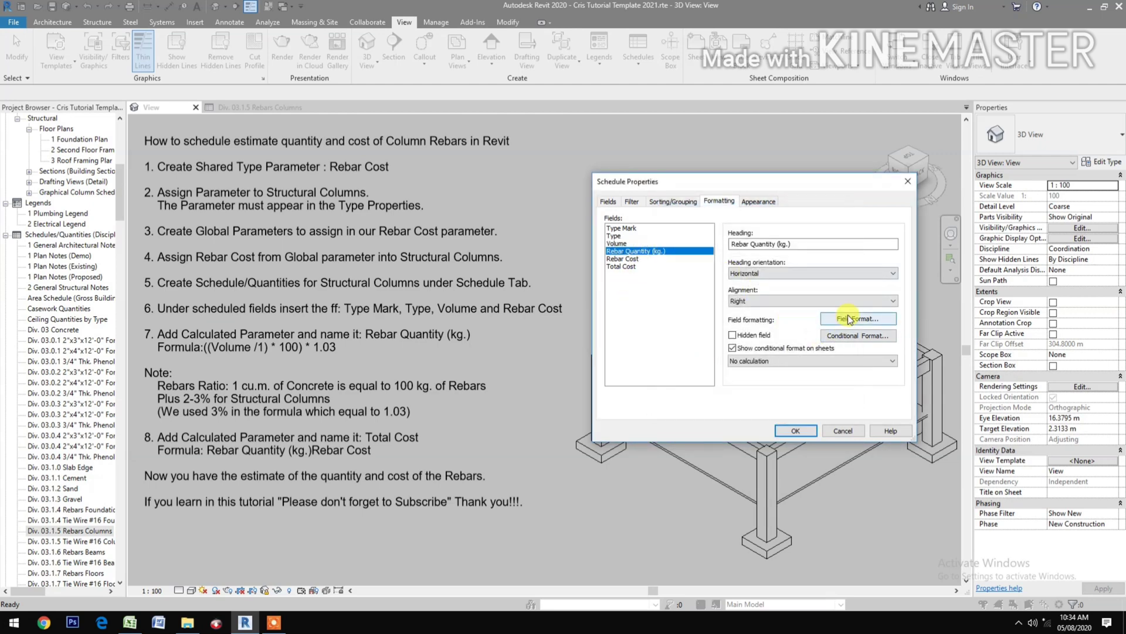
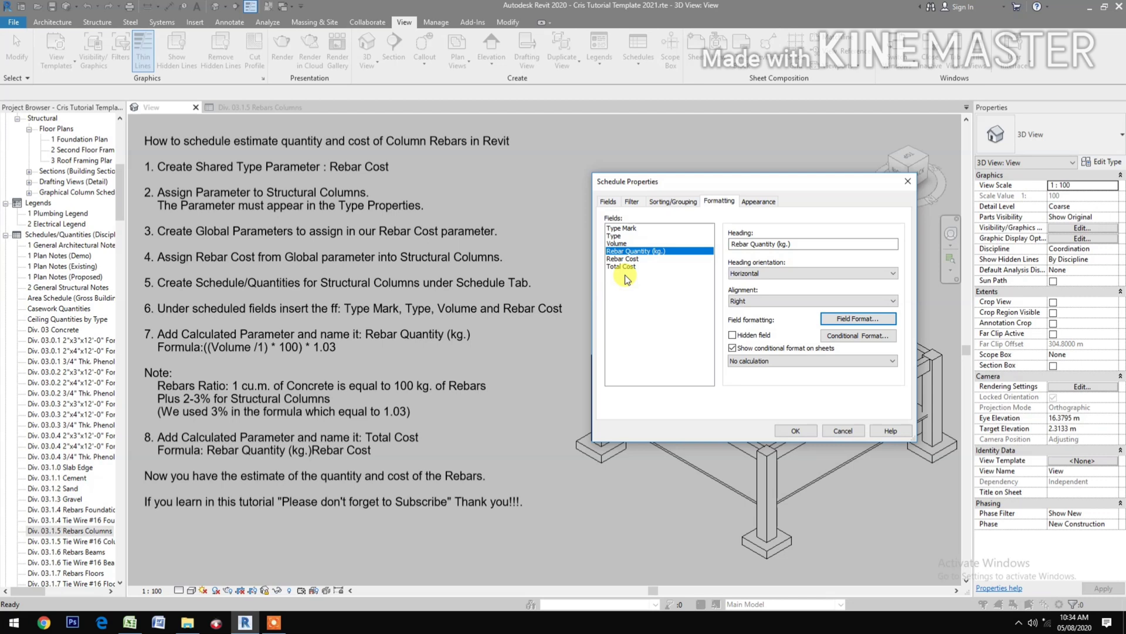
Step: Briefly set Rebar Cost to Calculate totals, then revert it to no calculation
{"action": "left_click", "coordinate": [622, 259]}
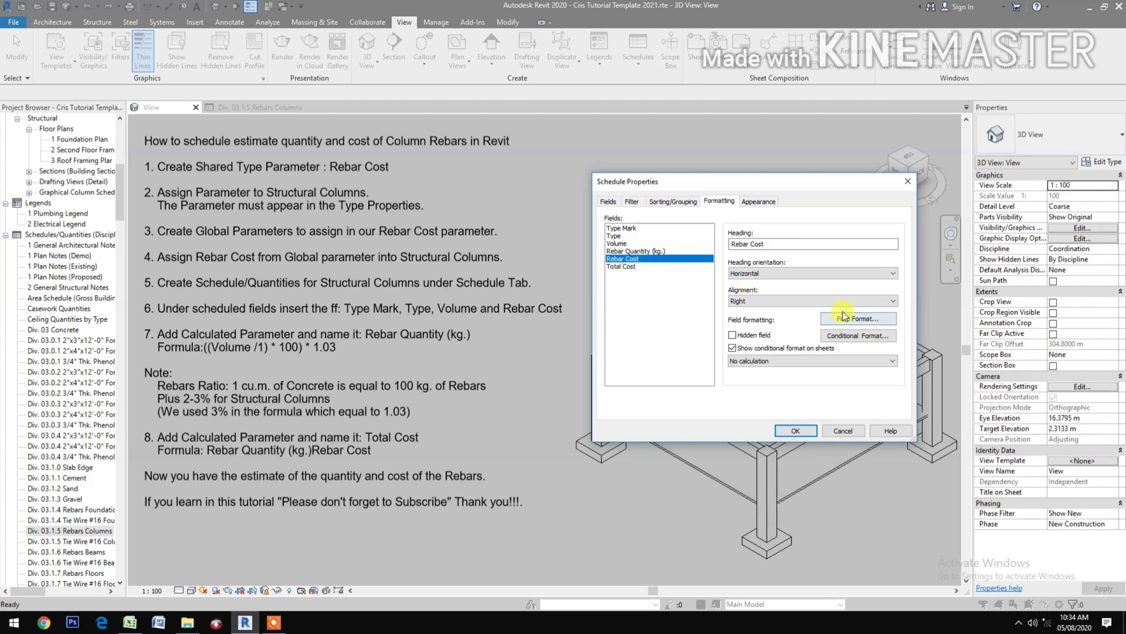
{"action": "left_click", "coordinate": [775, 363]}
{"action": "left_click", "coordinate": [771, 381]}
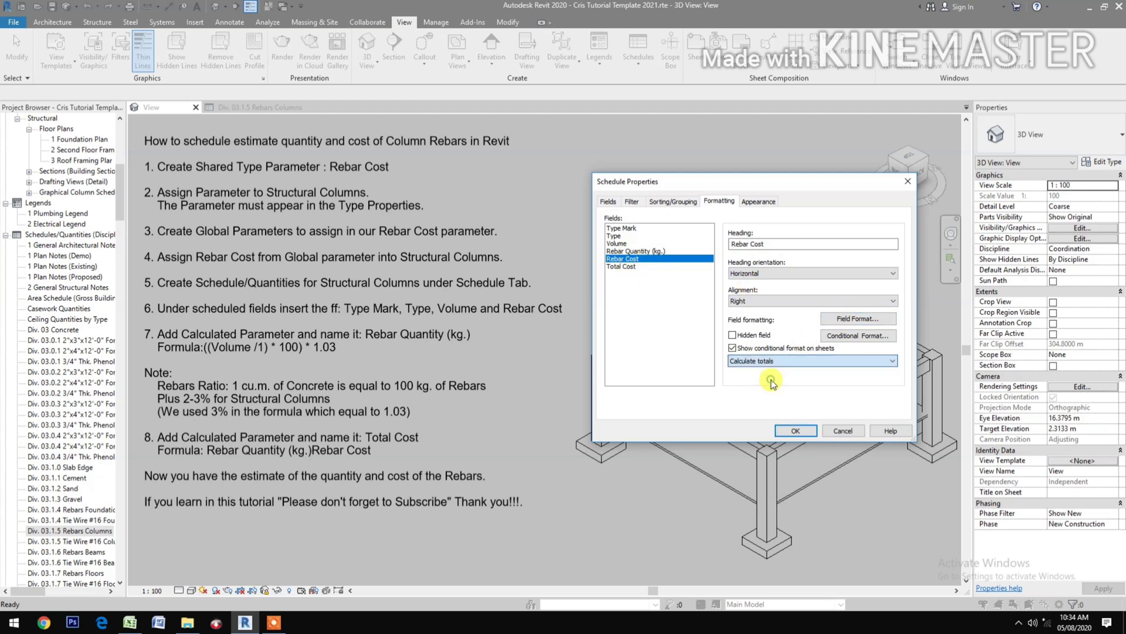
{"action": "left_click", "coordinate": [795, 359]}
{"action": "left_click", "coordinate": [775, 373]}
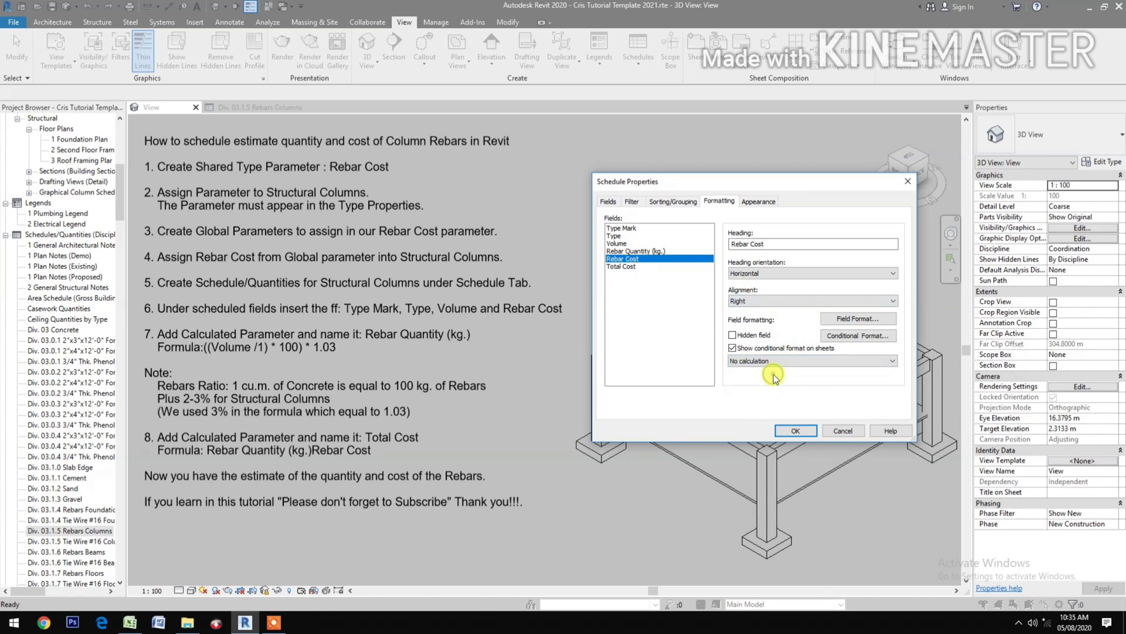
Step: Set Rebar Quantity (kg.) to Calculate totals, review Appearance settings, and confirm
{"action": "left_click", "coordinate": [650, 253]}
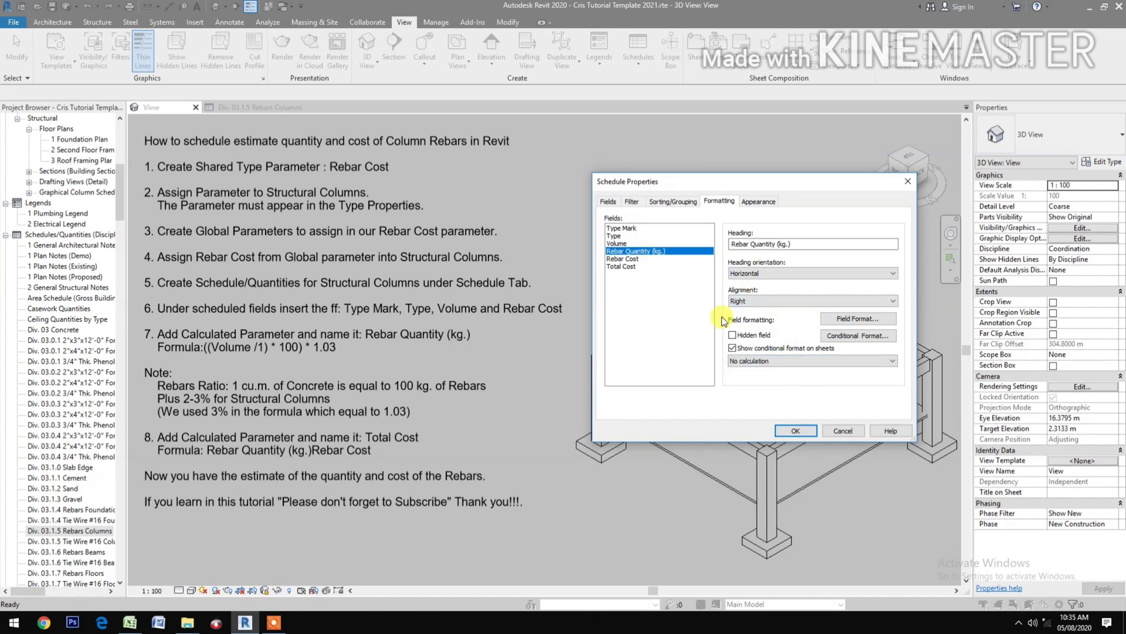
{"action": "left_click", "coordinate": [753, 361]}
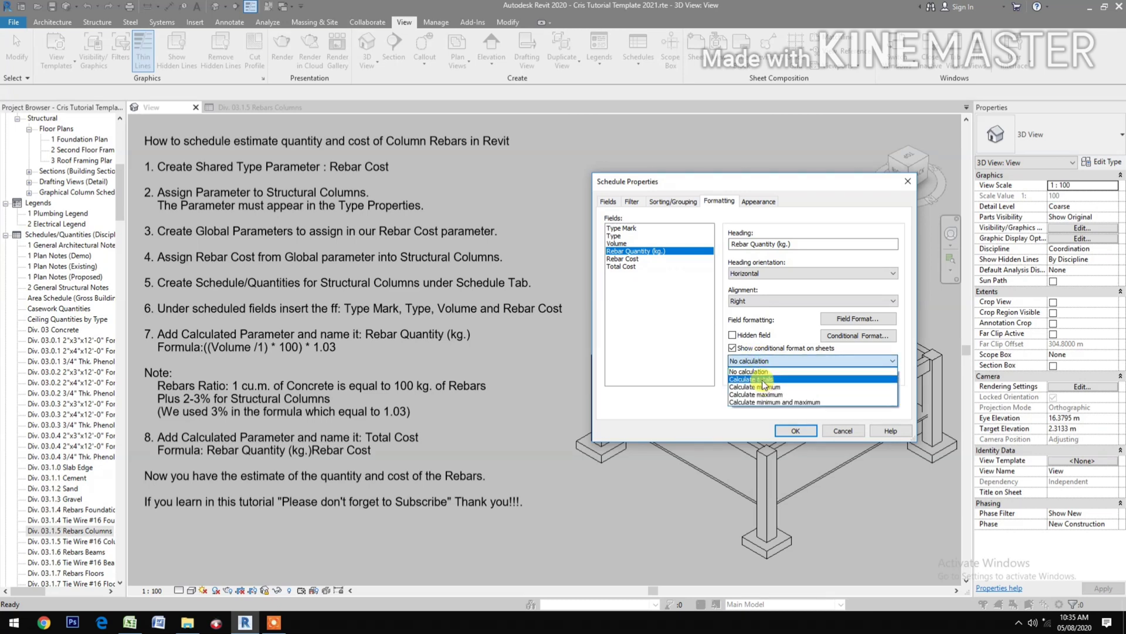
{"action": "left_click", "coordinate": [757, 379]}
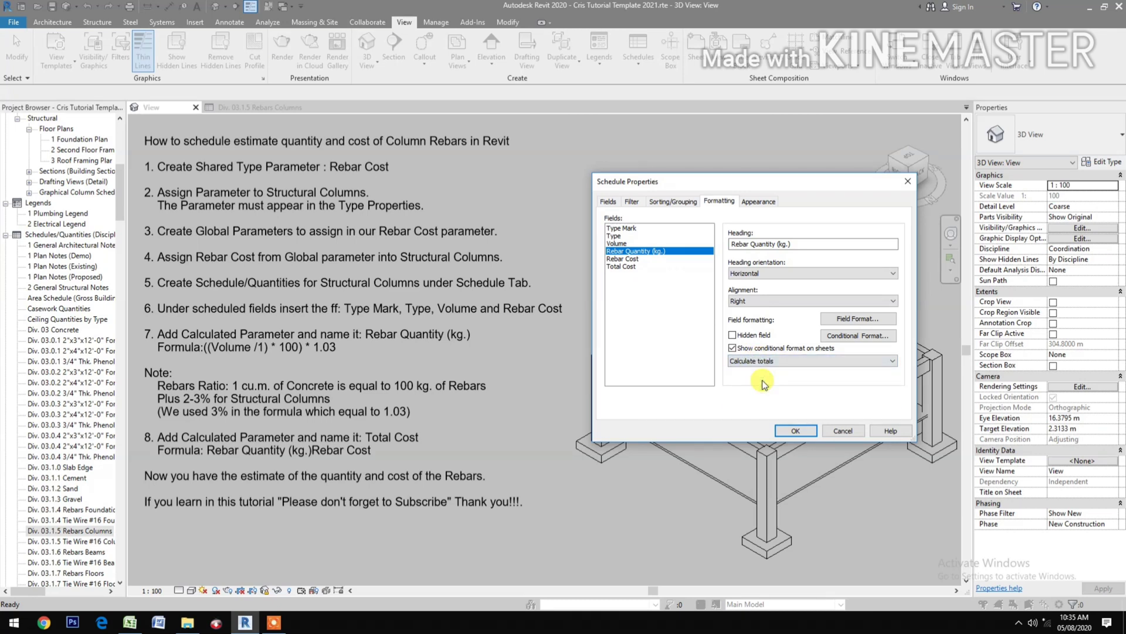
{"action": "left_click", "coordinate": [761, 201]}
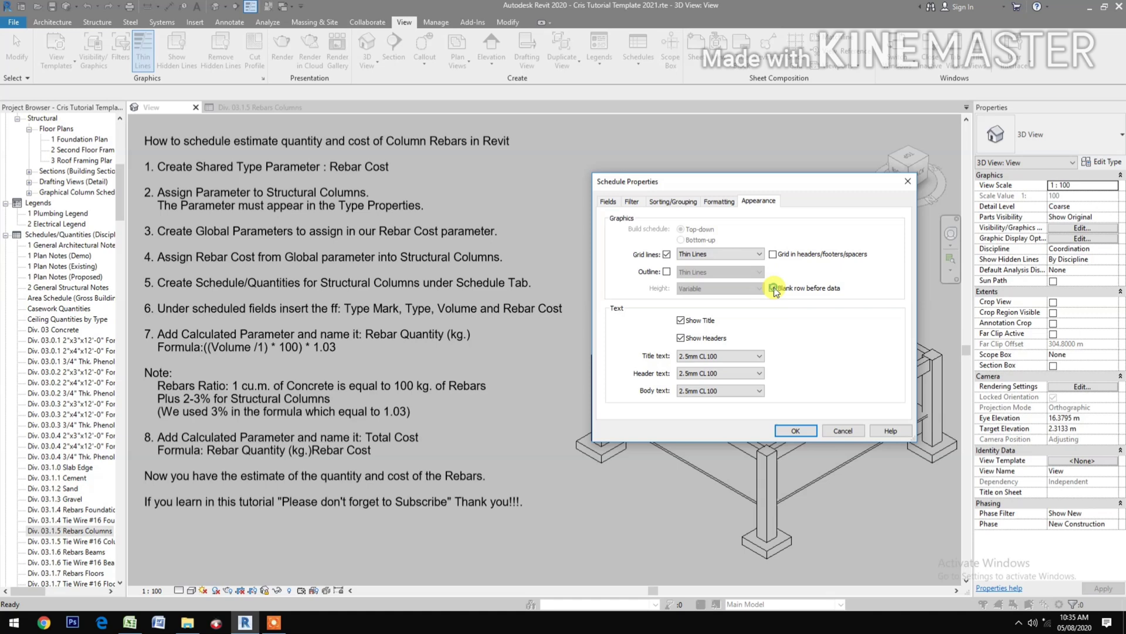
{"action": "left_click", "coordinate": [796, 431]}
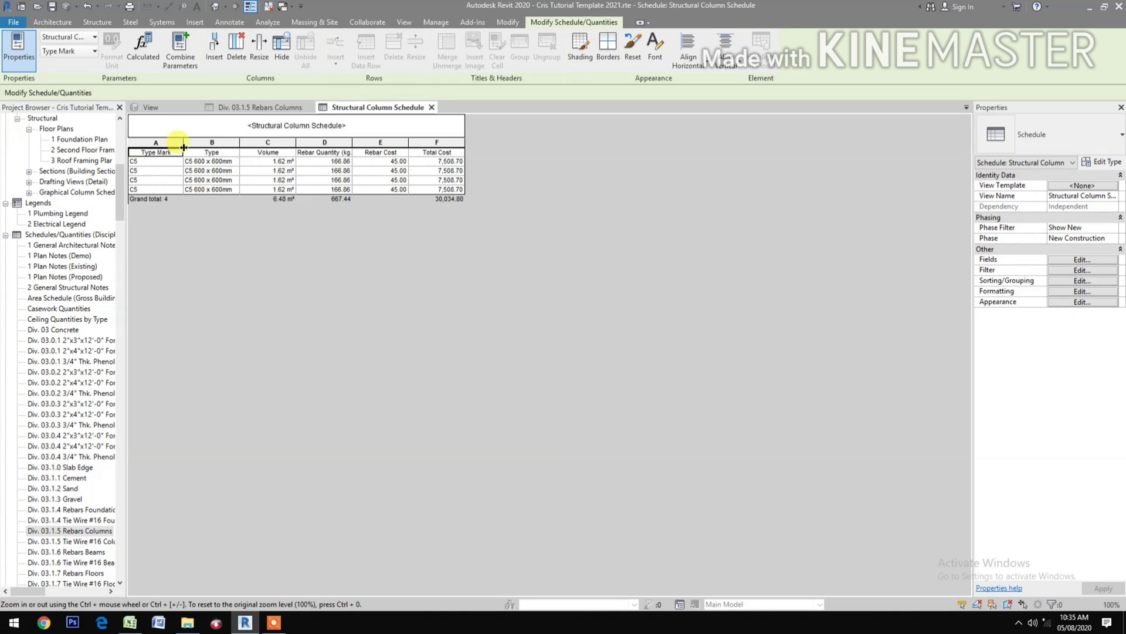
Step: Widen the Type Mark column to show its full header and open Global Parameters
{"action": "left_click_drag", "start_coordinate": [196, 147], "coordinate": [432, 141]}
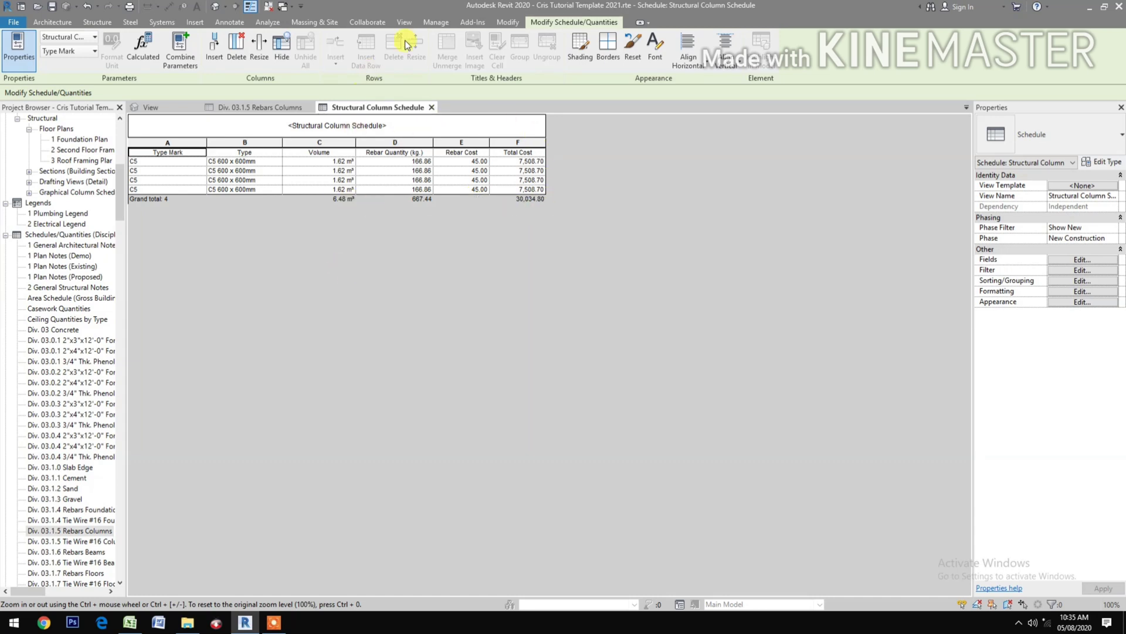
{"action": "left_click", "coordinate": [438, 22]}
Step: Change the Rebar Cost global parameter to 48.00, apply it, and return to the schedule
{"action": "left_click", "coordinate": [248, 48]}
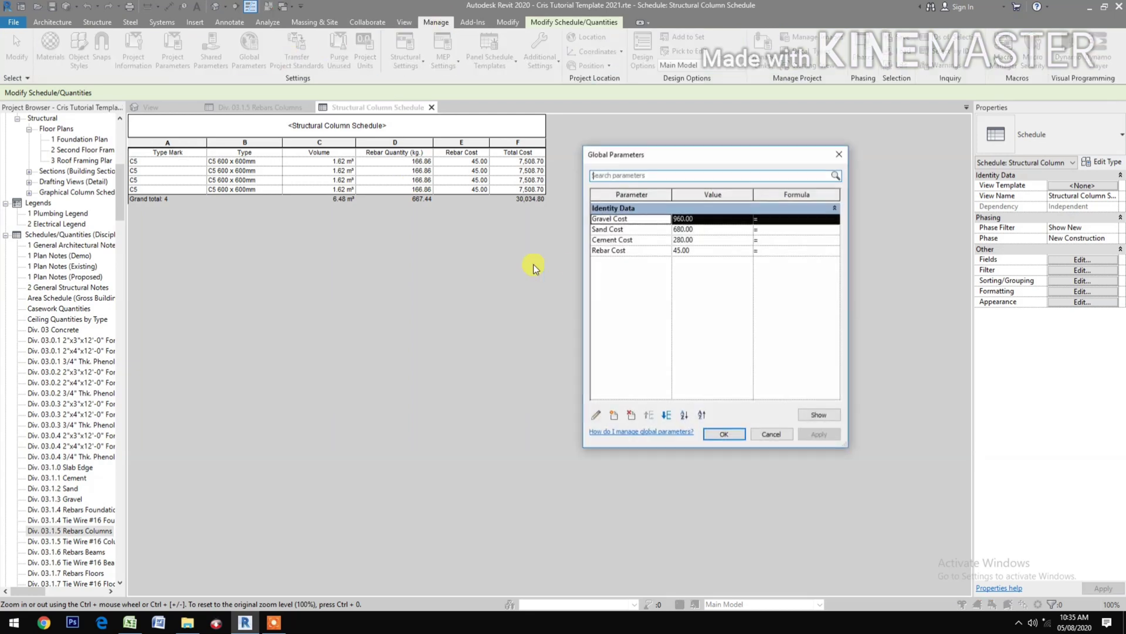
{"action": "left_click", "coordinate": [700, 251]}
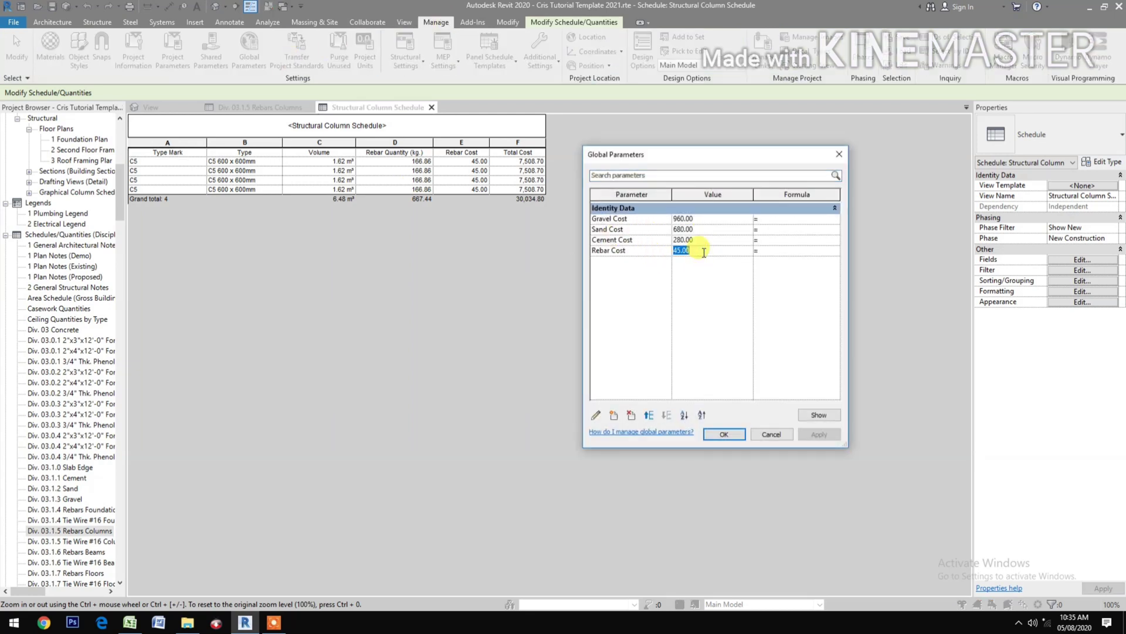
{"action": "type", "text": "48"}
{"action": "left_click", "coordinate": [823, 435]}
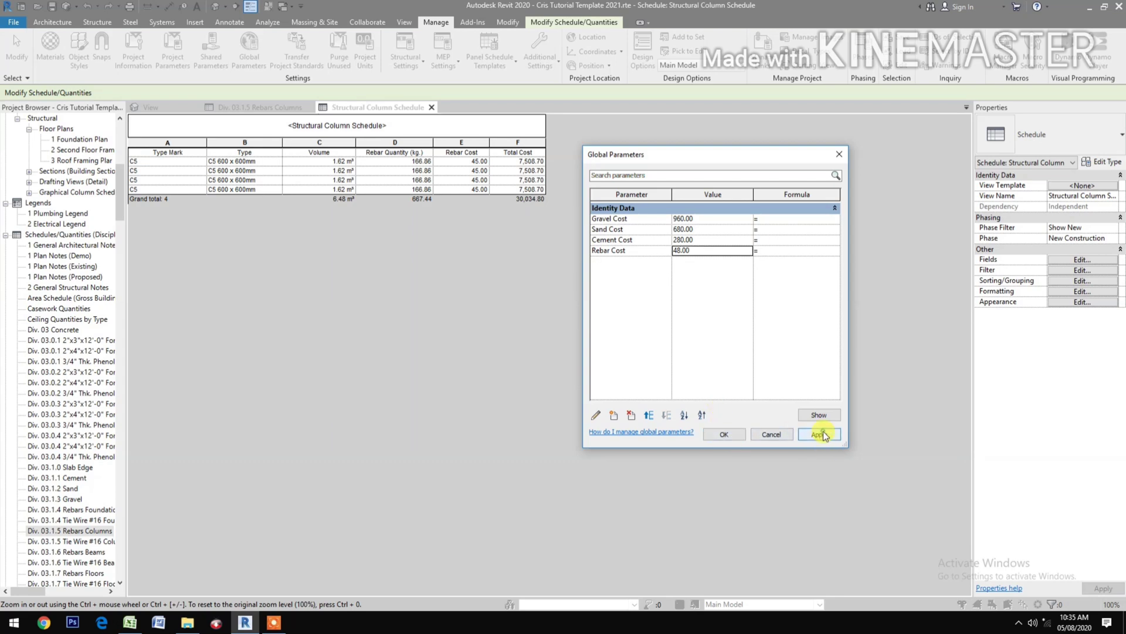
{"action": "left_click", "coordinate": [727, 435]}
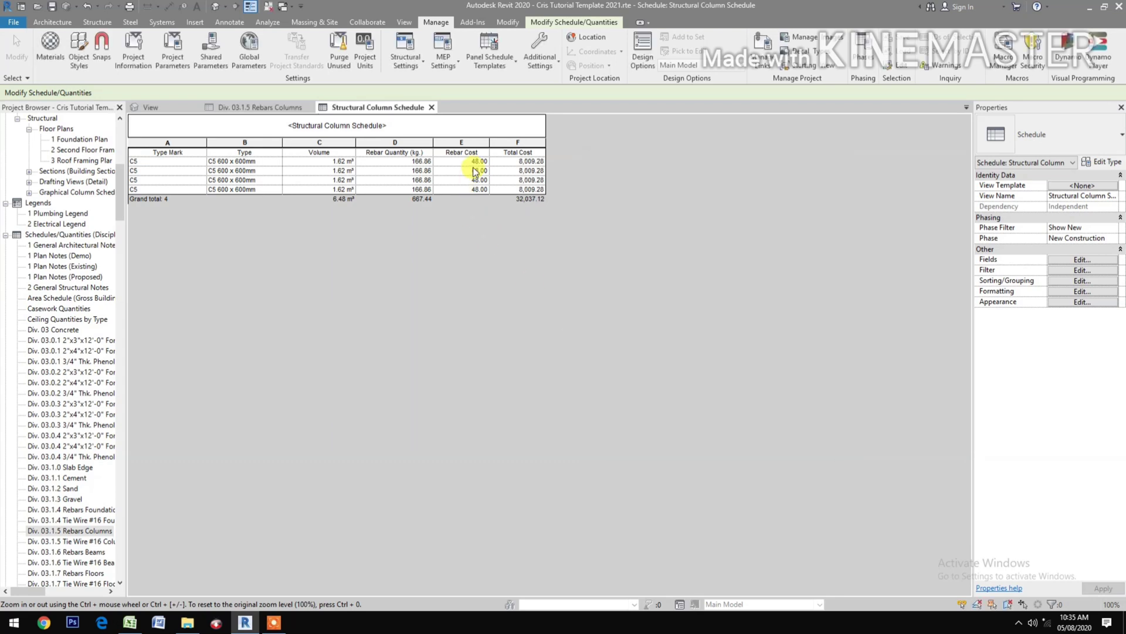